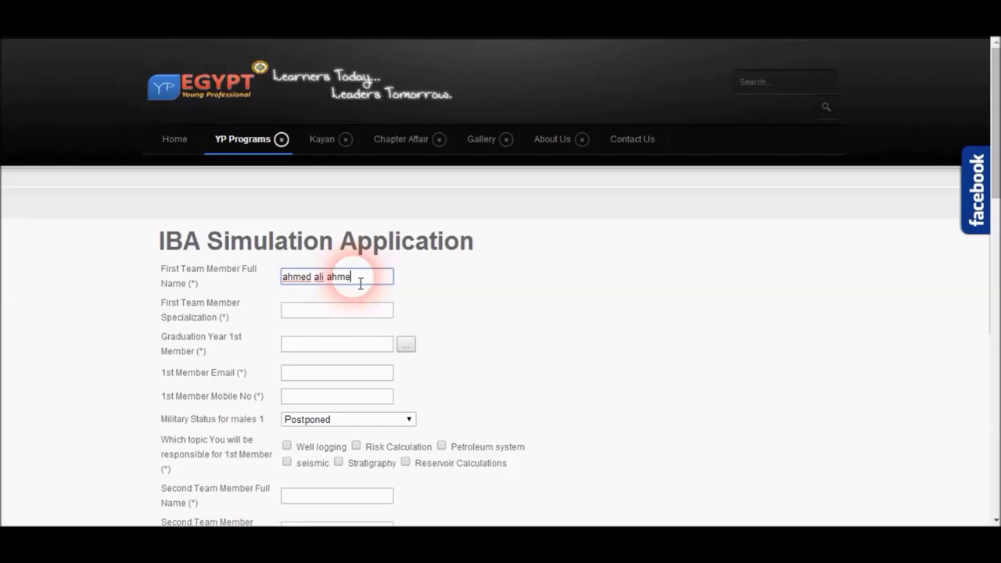
Step: Set the first member's specialization to geology and graduation date to 30.06.2014
left_click(362, 316)
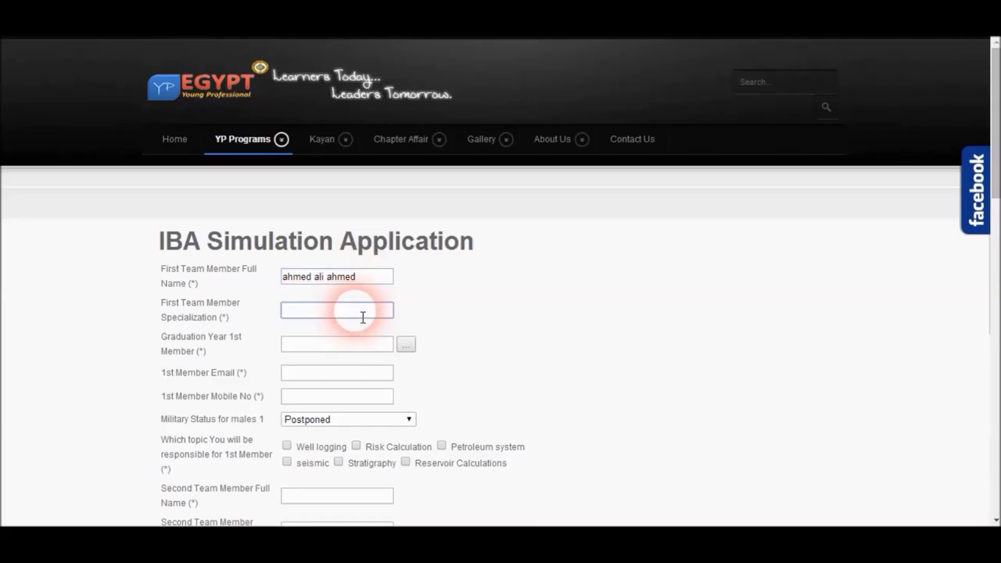
type("geology")
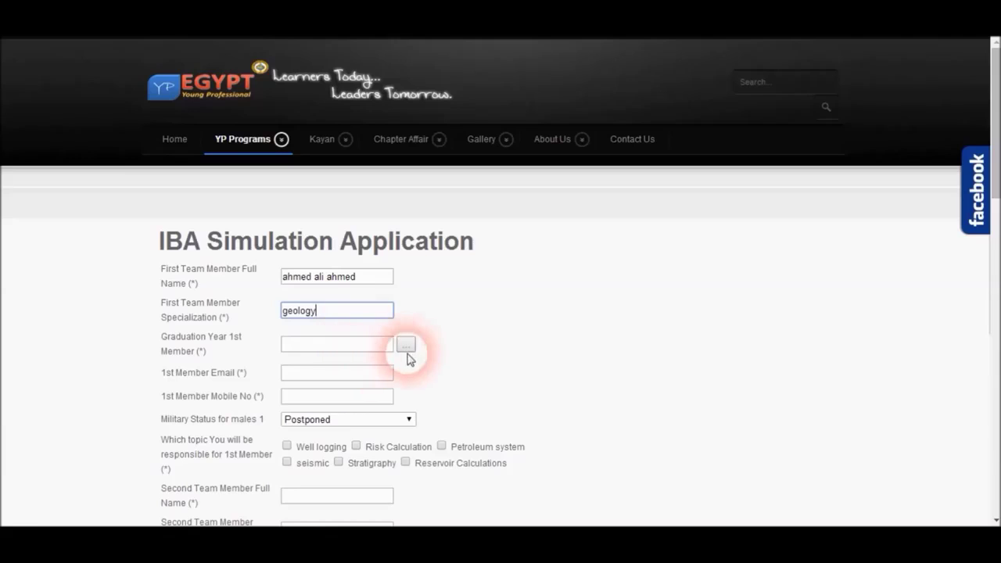
left_click(405, 348)
left_click(293, 368)
left_click(293, 369)
left_click(331, 457)
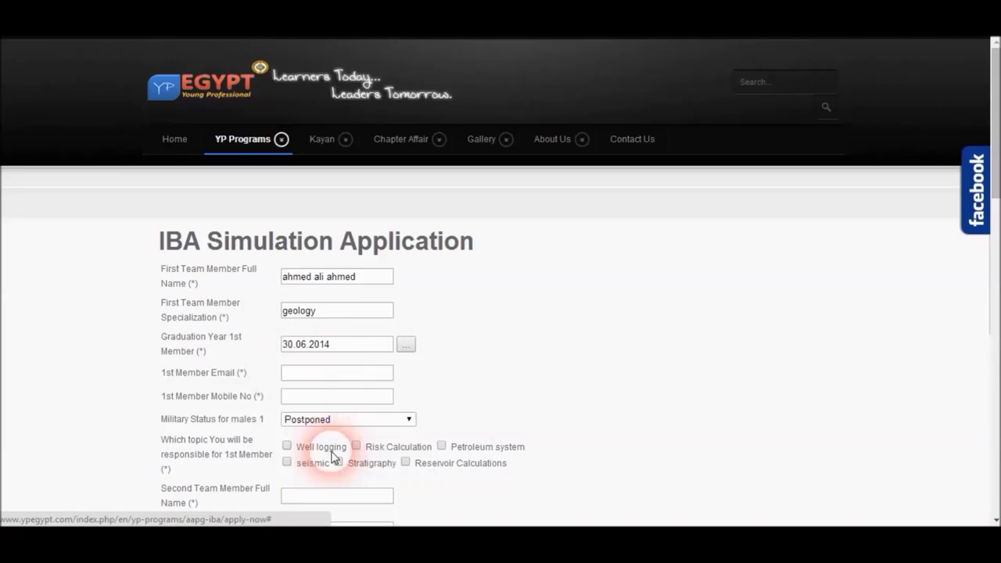
Step: Enter the first member's email and mobile number, choose Waiting status, and tick Well logging and Risk Calculation
left_click(332, 383)
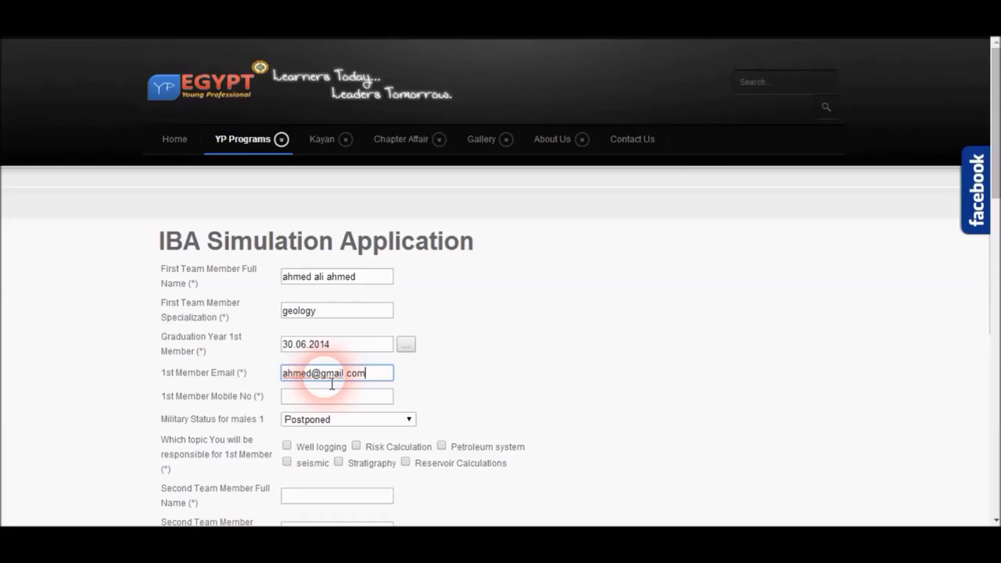
left_click(322, 400)
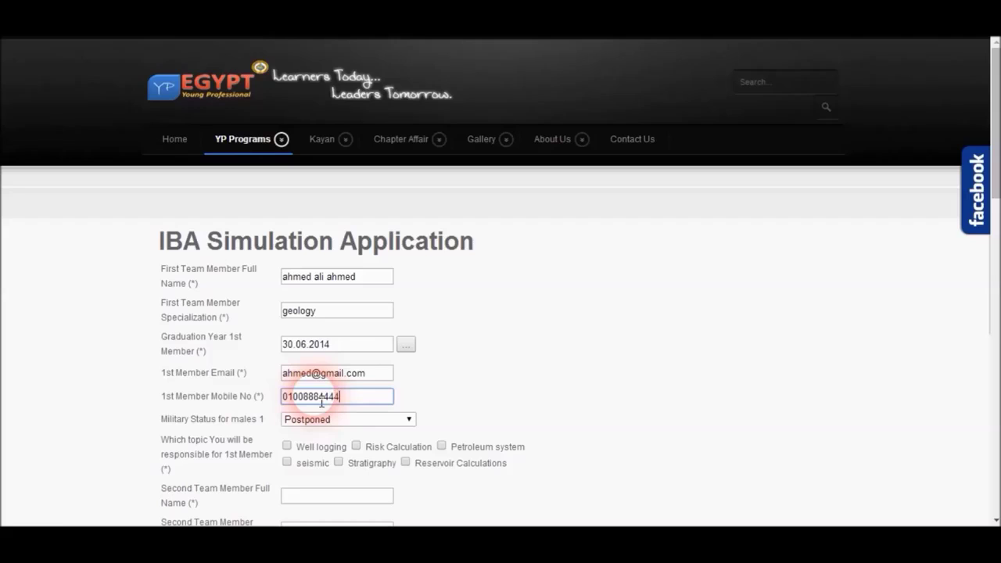
left_click(349, 423)
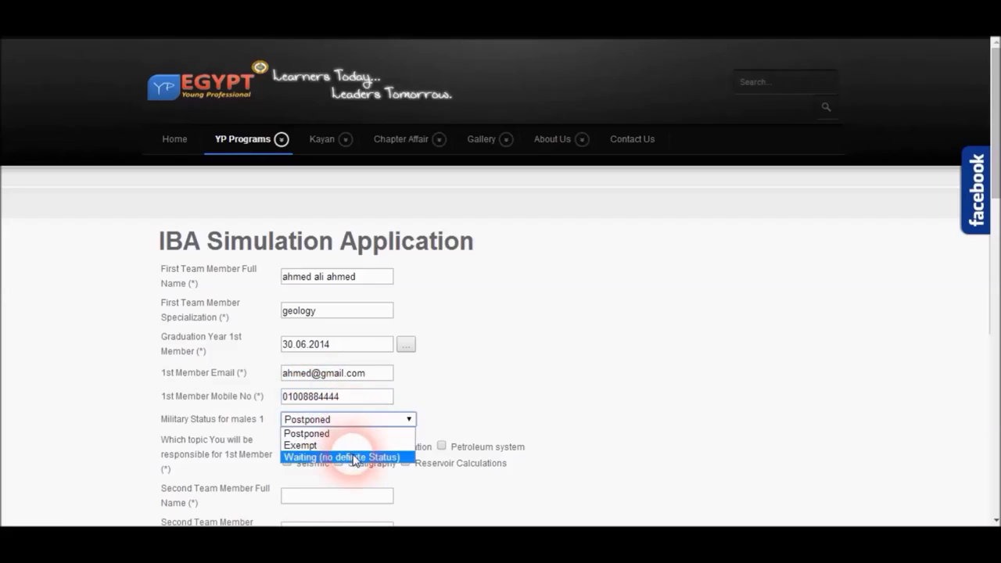
left_click(352, 456)
left_click(286, 446)
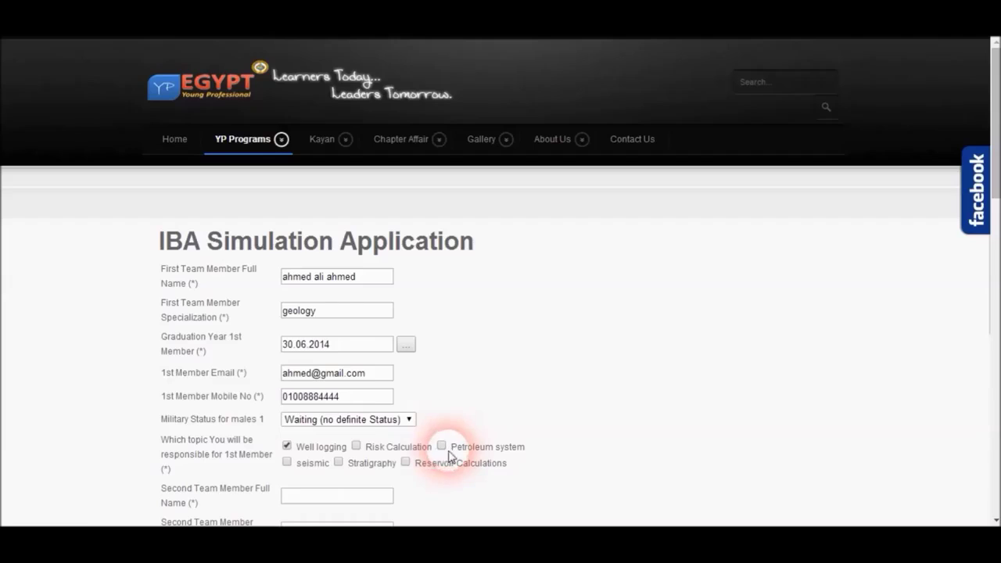
left_click(357, 448)
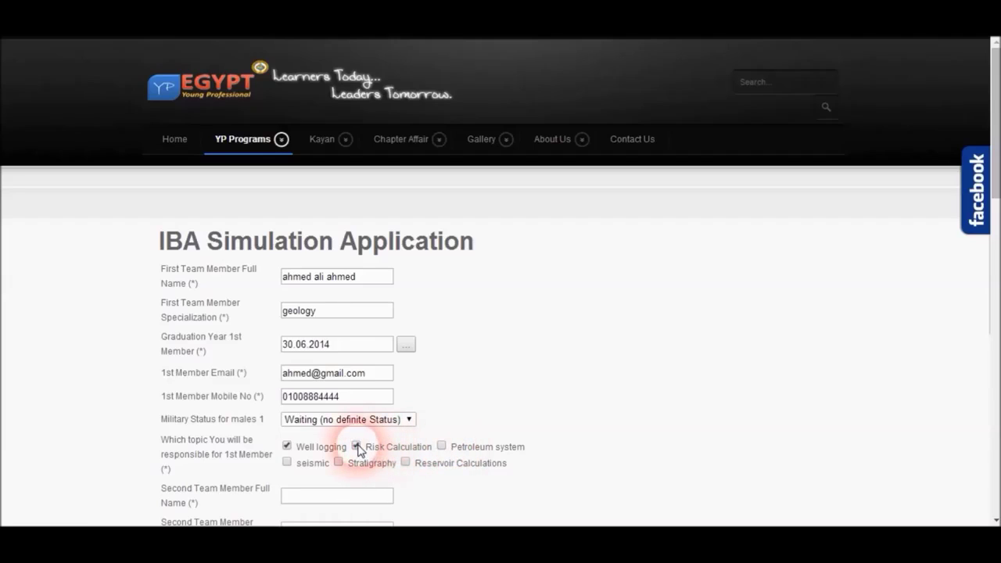
Step: Enter the second member's full name
left_click(365, 497)
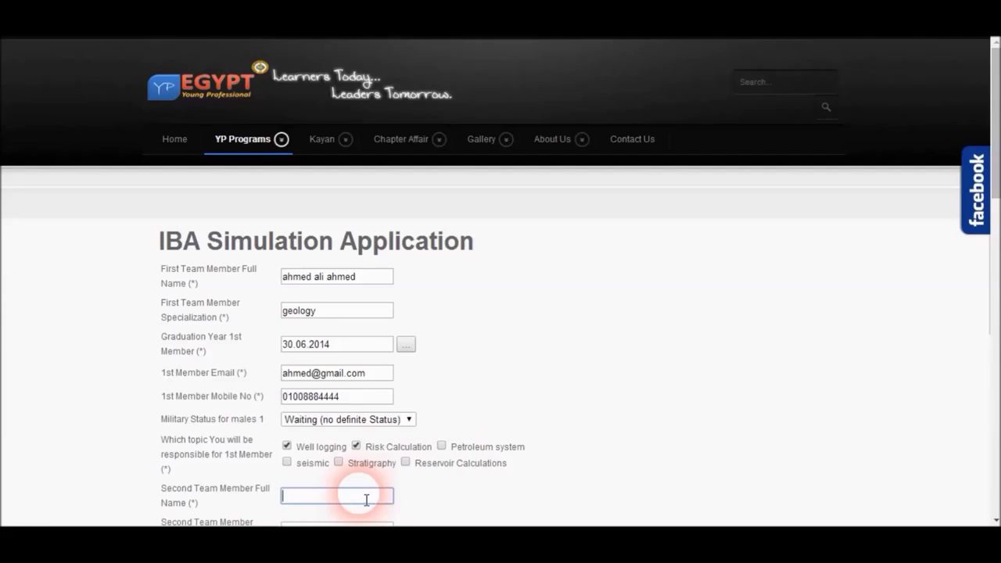
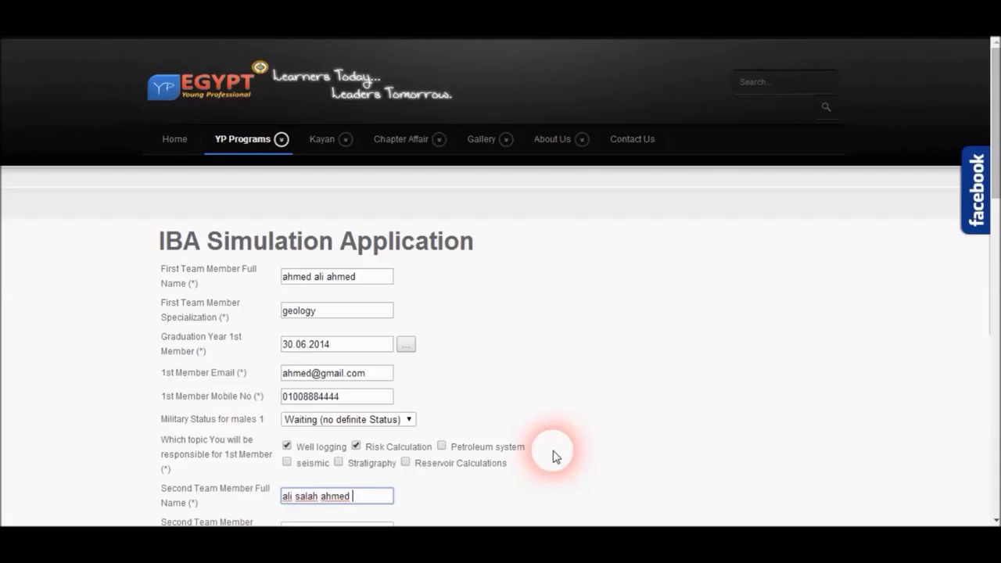
scroll(991, 500, "down", 1)
Step: Set the second member's specialization to geophysics and graduation date to 30.06.2014
scroll(501, 282, "down", 5)
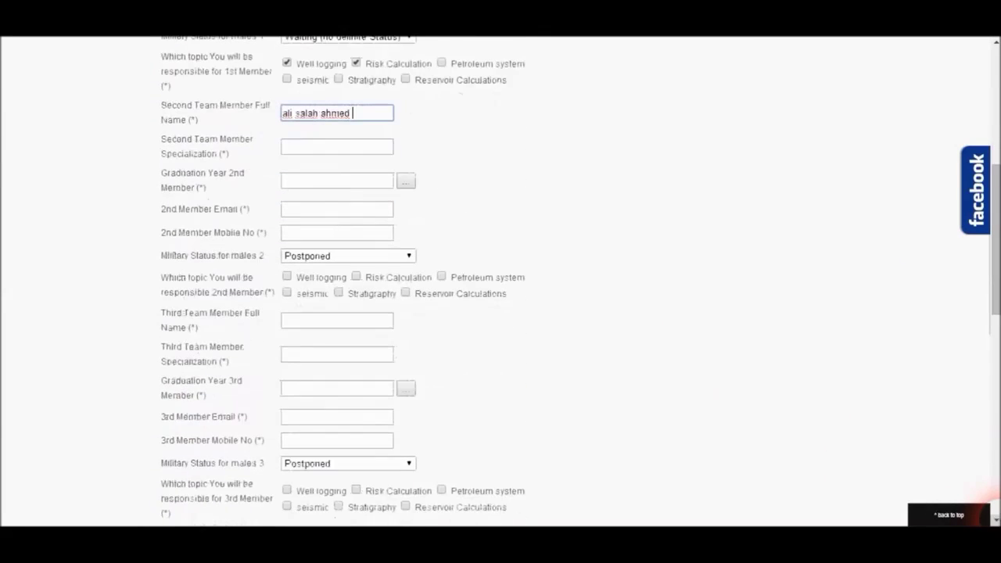
left_click(374, 153)
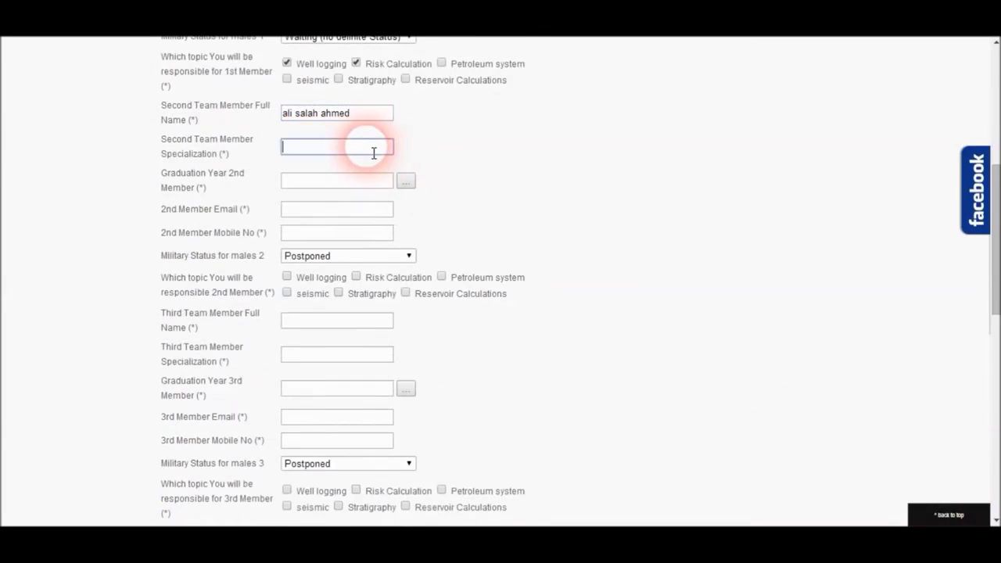
type("geophysics")
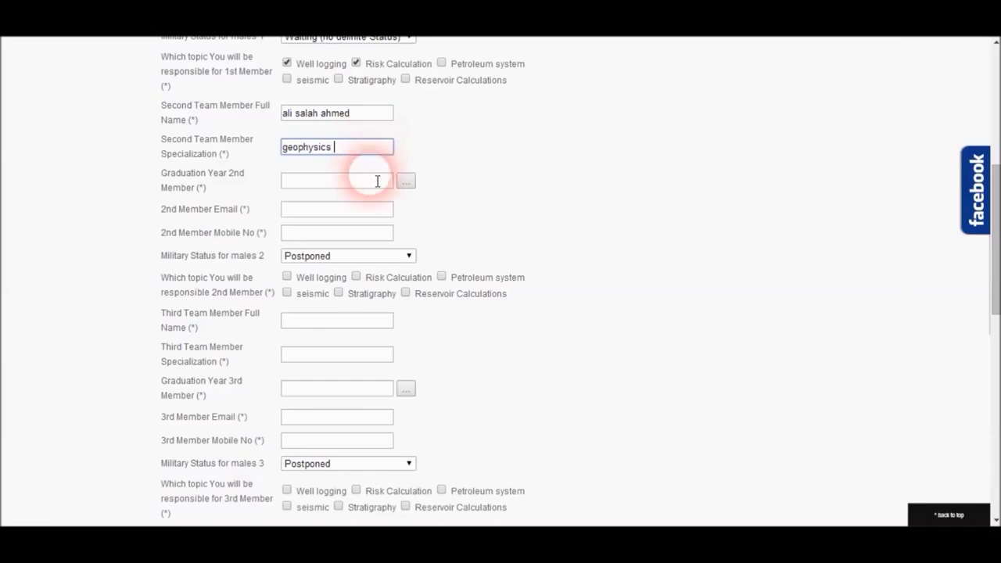
left_click(406, 182)
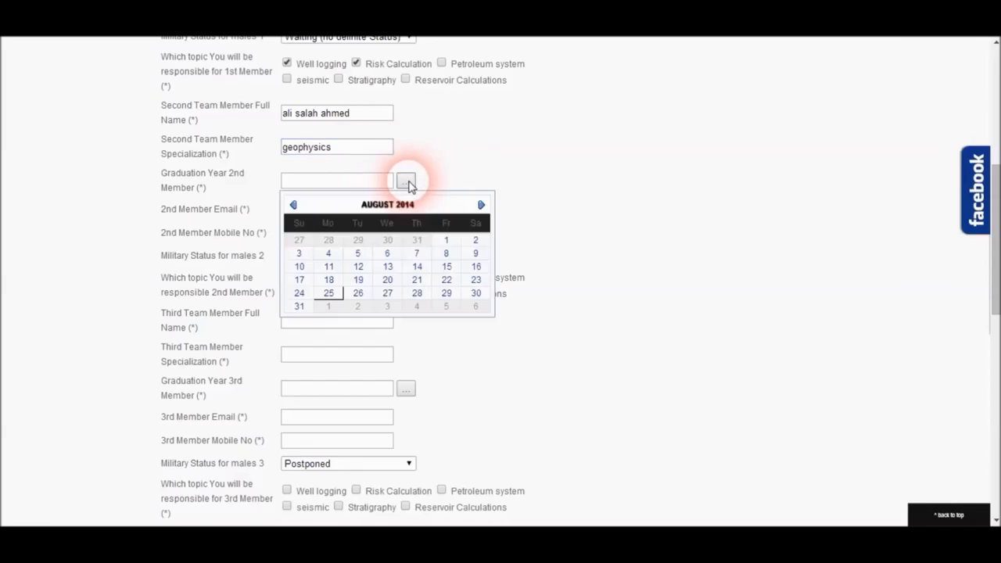
left_click(294, 205)
left_click(294, 206)
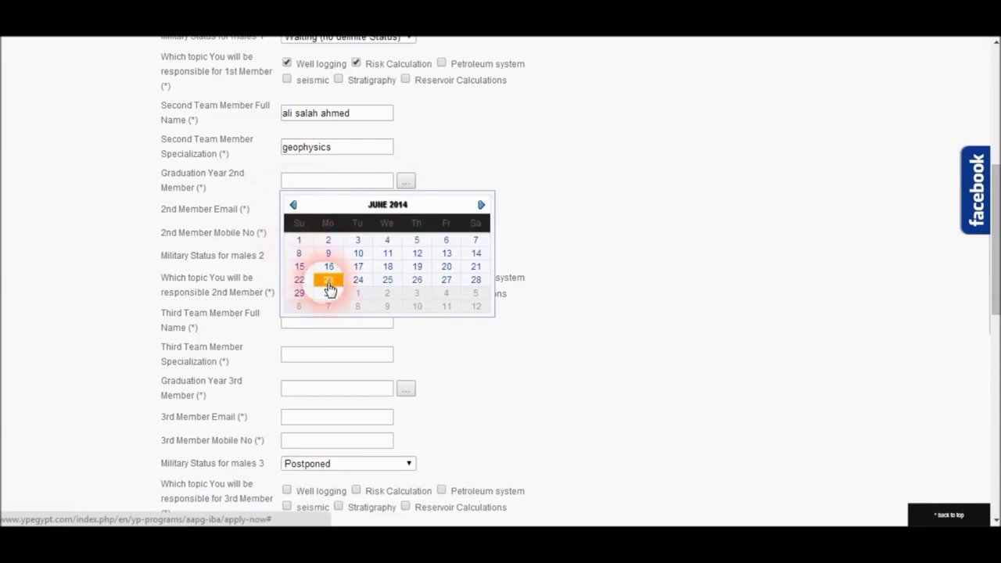
left_click(328, 292)
Step: Enter the second member's email and mobile, choose Waiting, tick seismic, then enter the third member's name
left_click(308, 217)
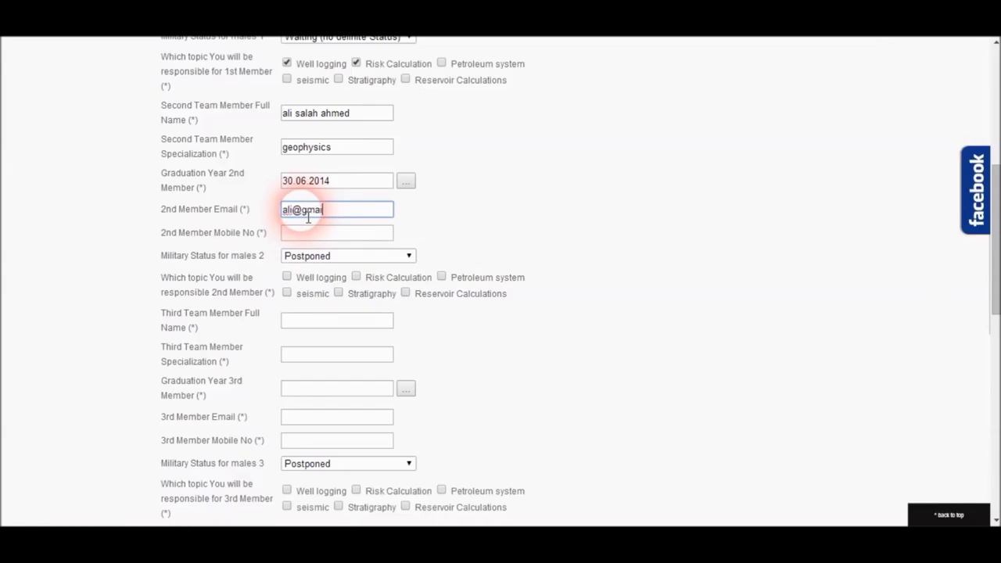
left_click(327, 238)
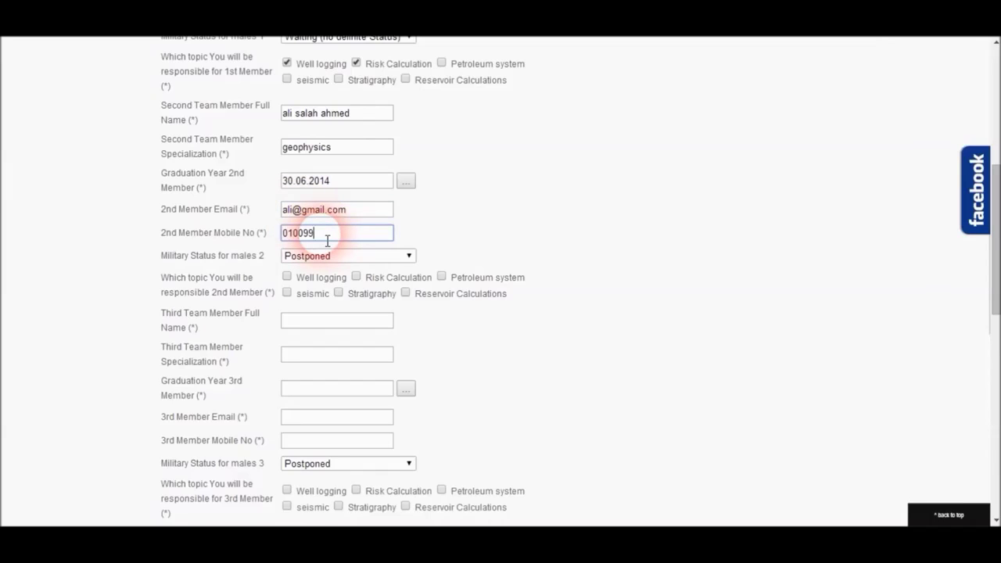
left_click(351, 256)
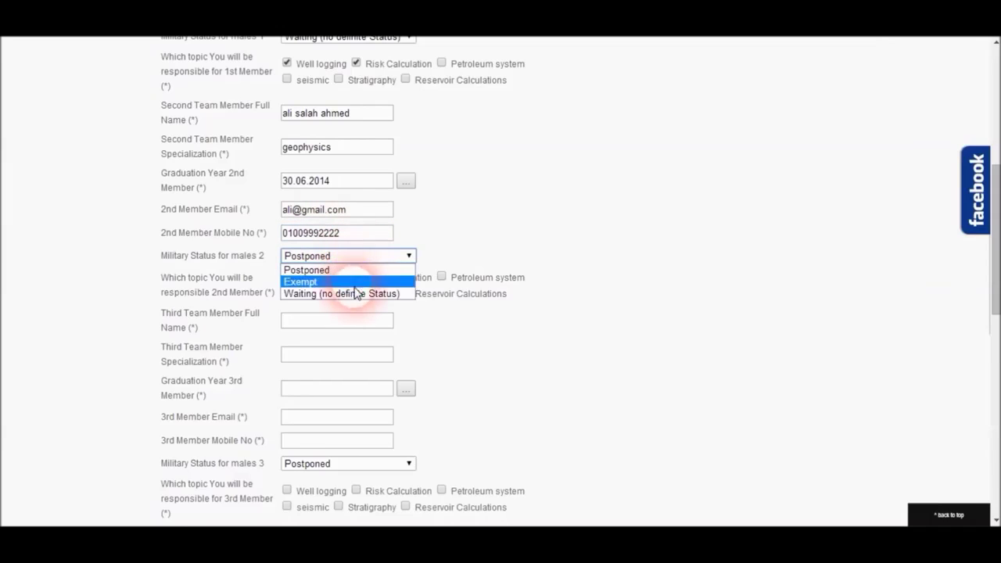
left_click(355, 295)
left_click(287, 293)
left_click(332, 325)
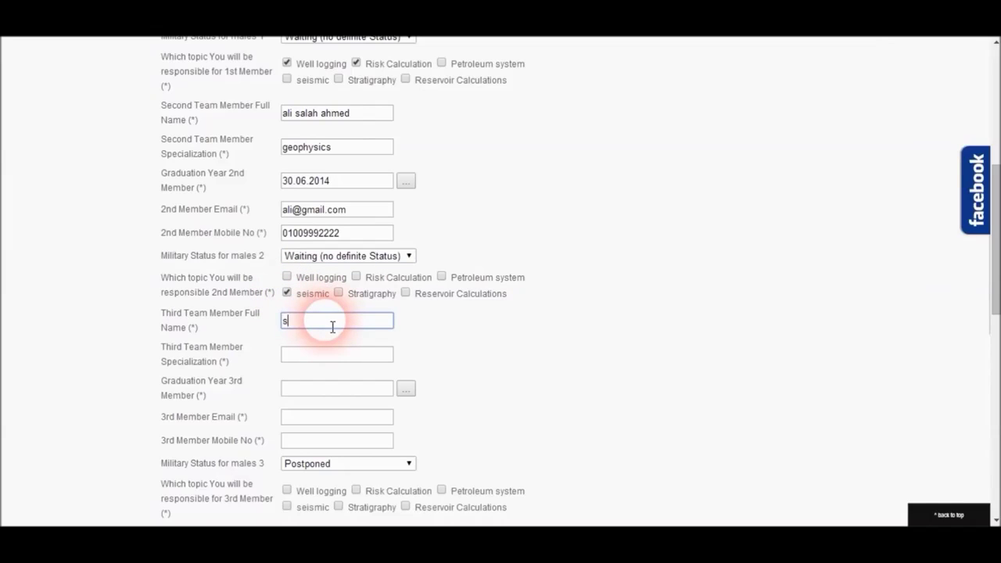
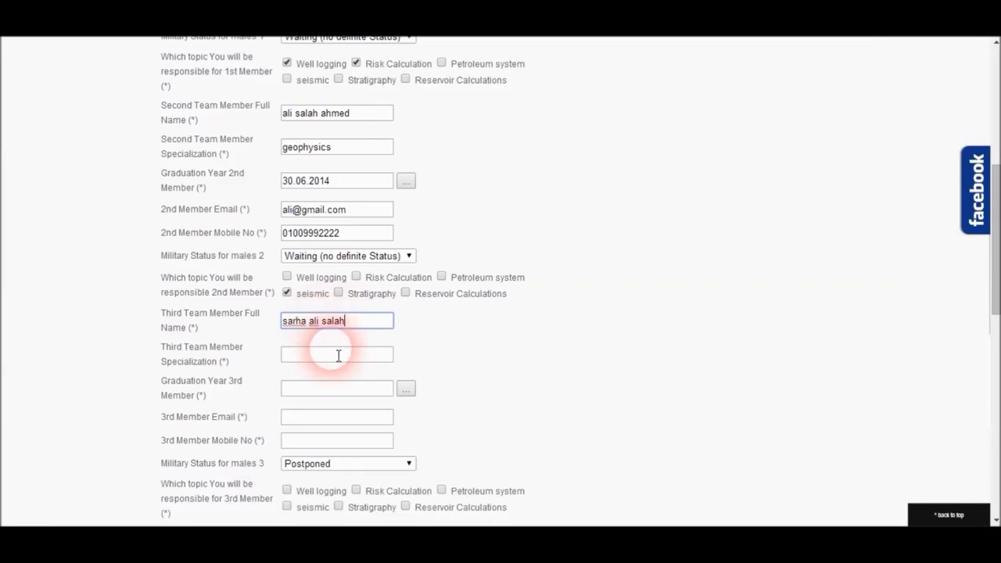
Step: Set the third member's specialization to geology and graduation date to 30.06.2014
left_click(338, 355)
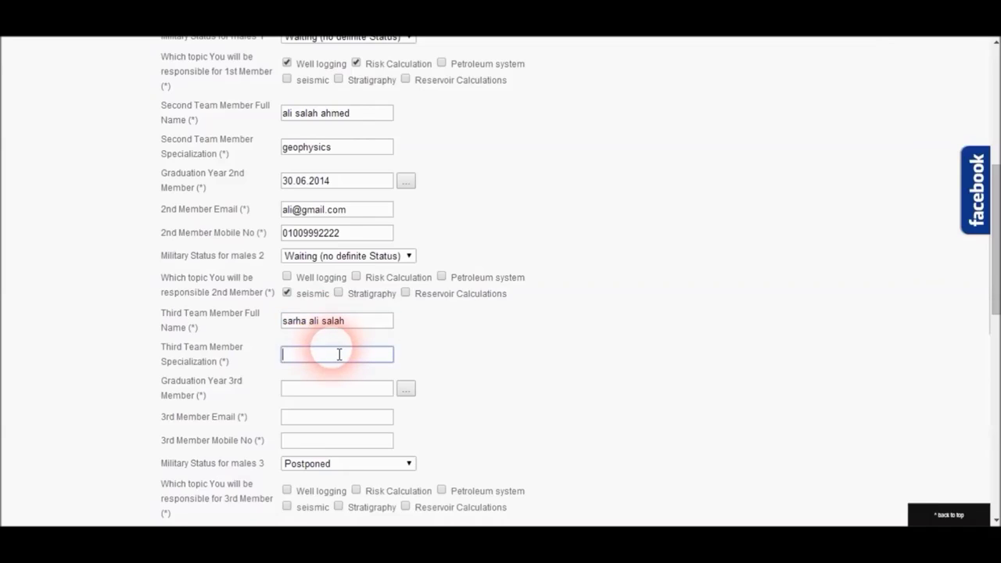
type("geology")
left_click(405, 389)
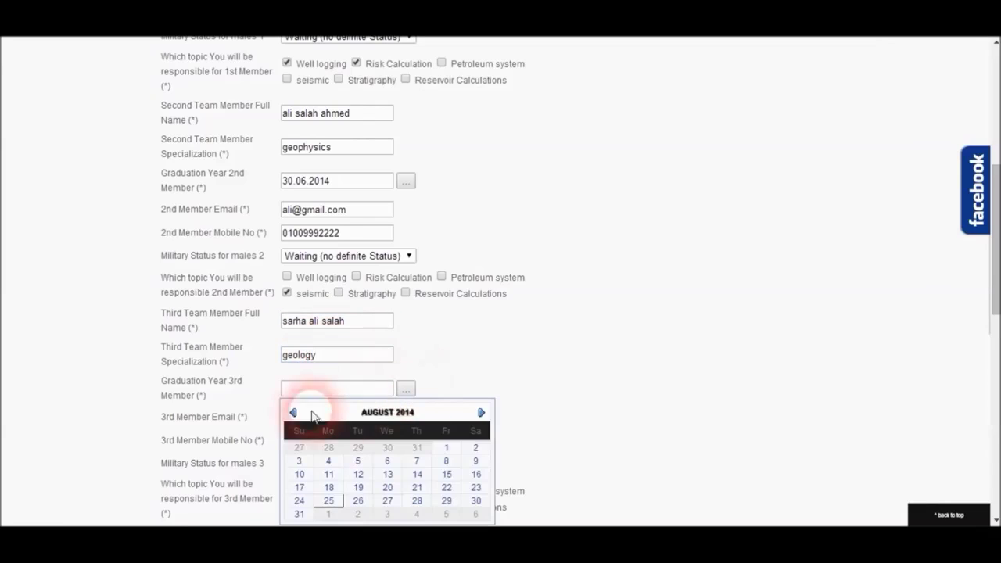
left_click(294, 414)
left_click(294, 415)
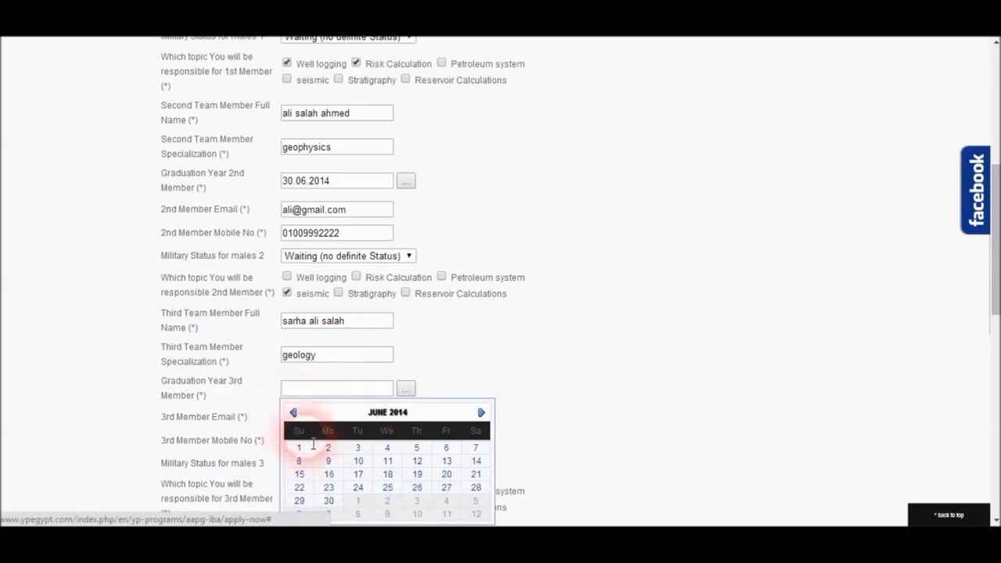
left_click(328, 501)
Step: Enter the third member's email and mobile, and tick Risk Calculation and Reservoir Calculations
left_click(313, 415)
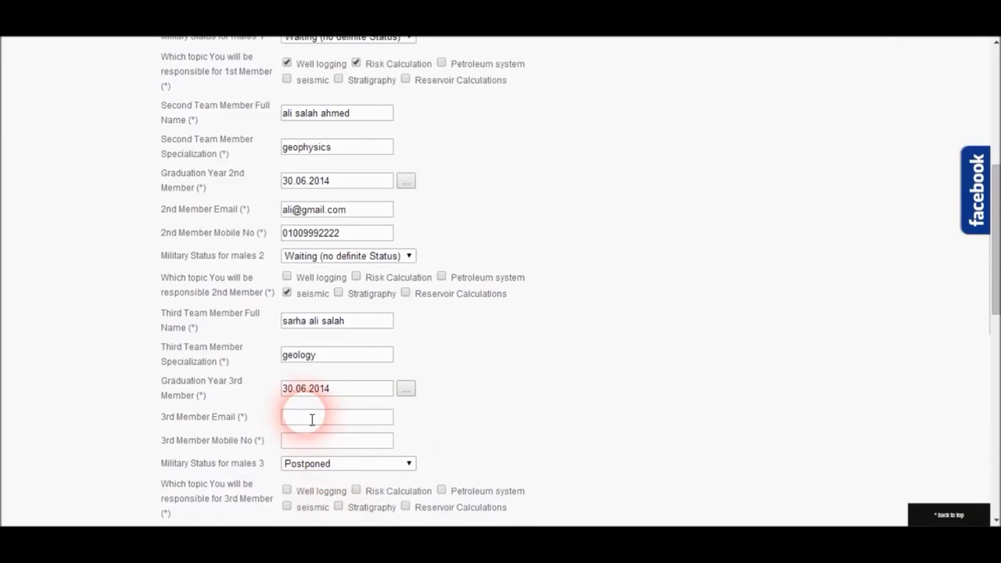
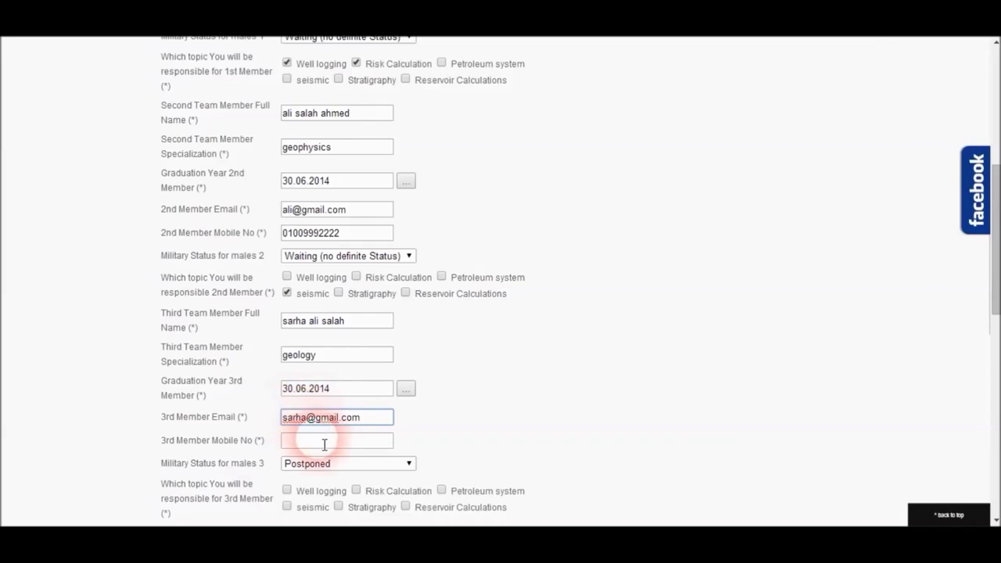
left_click(327, 447)
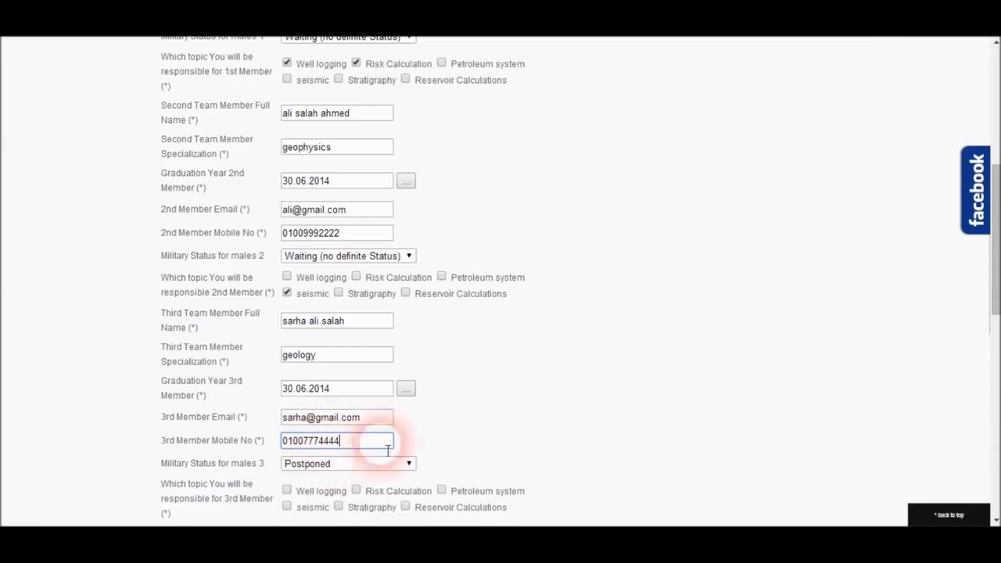
left_click(357, 490)
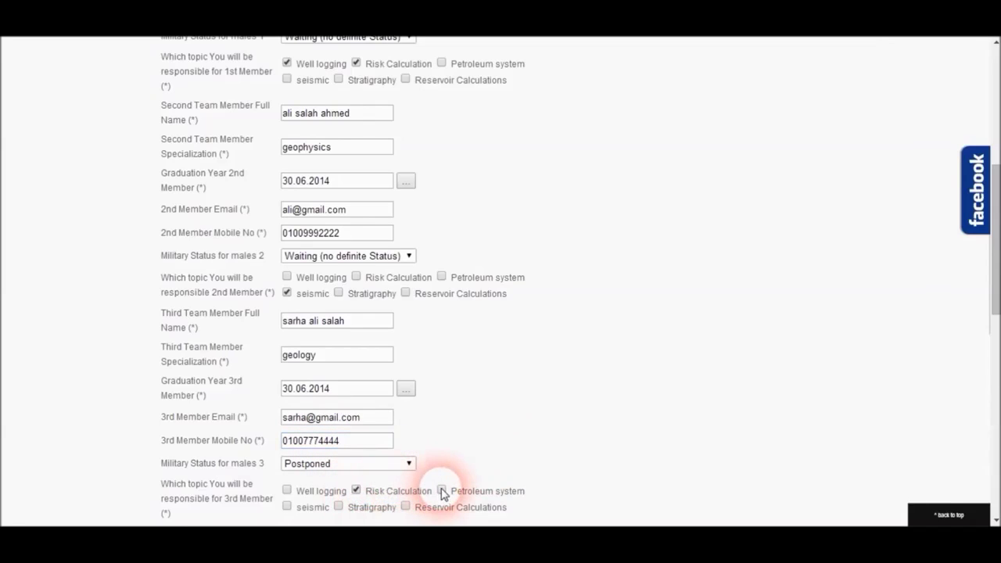
left_click(405, 506)
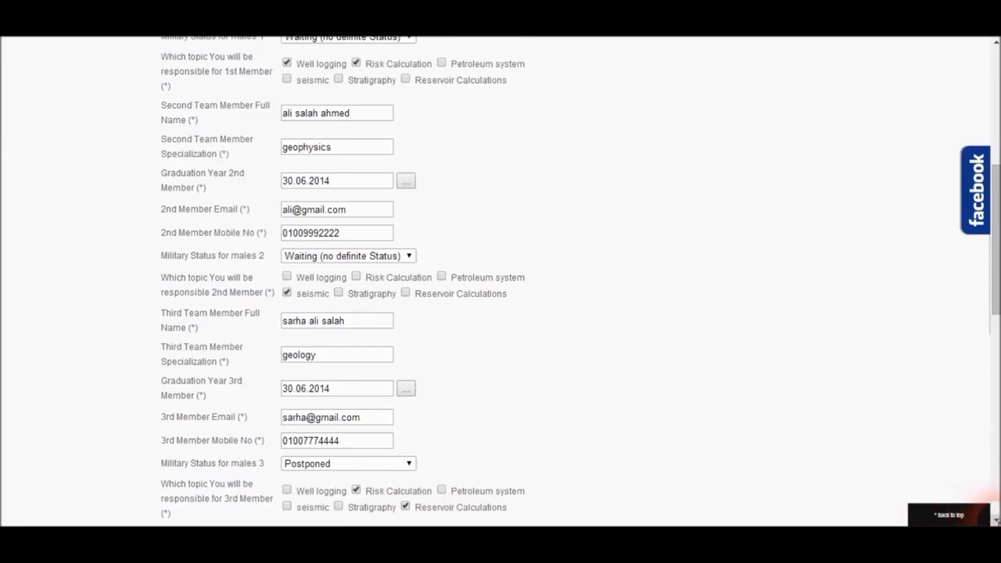
Step: Enter the fourth member's full name, geology specialization and 30 June 2014 graduation date
scroll(993, 496, "down", 5)
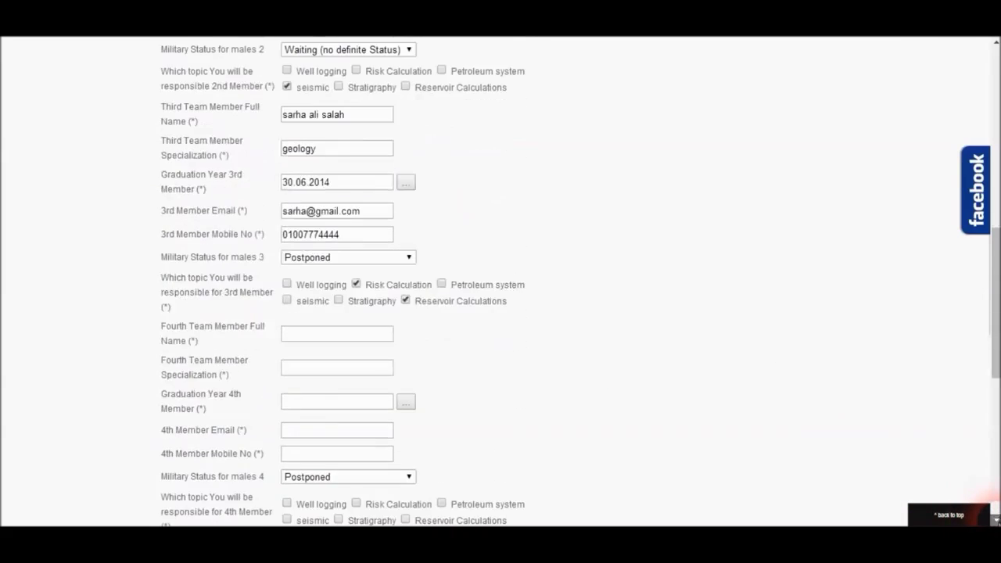
left_click(381, 336)
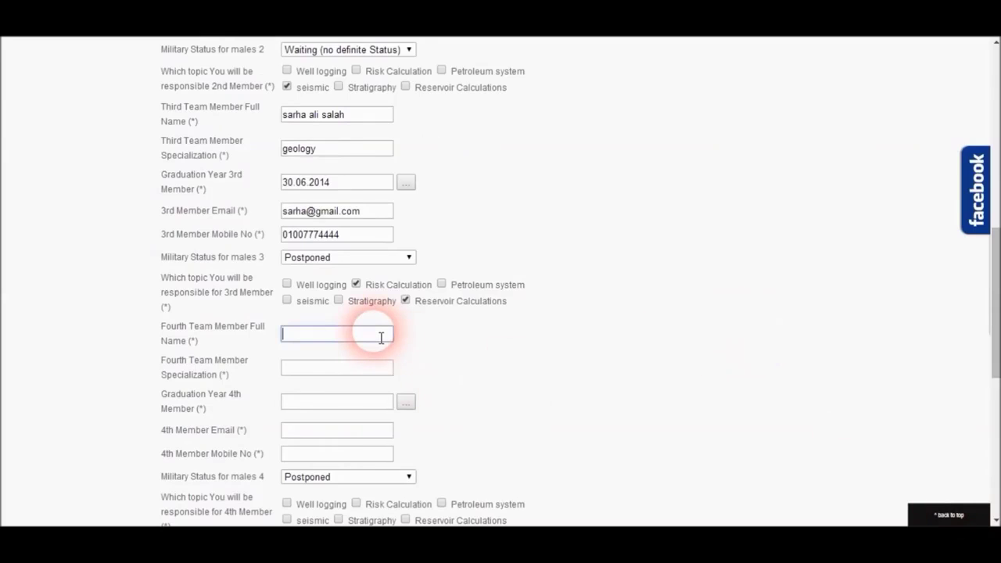
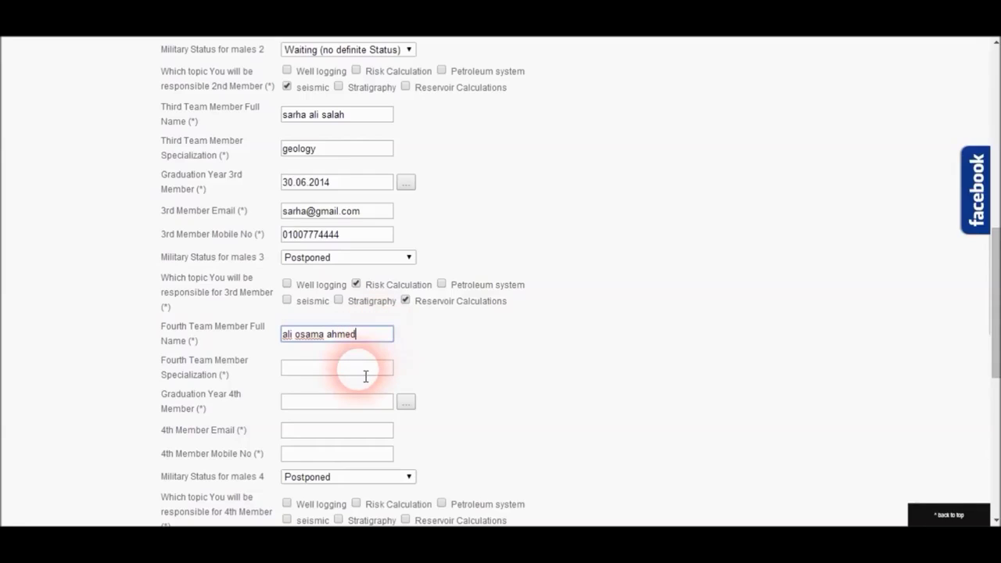
left_click(365, 376)
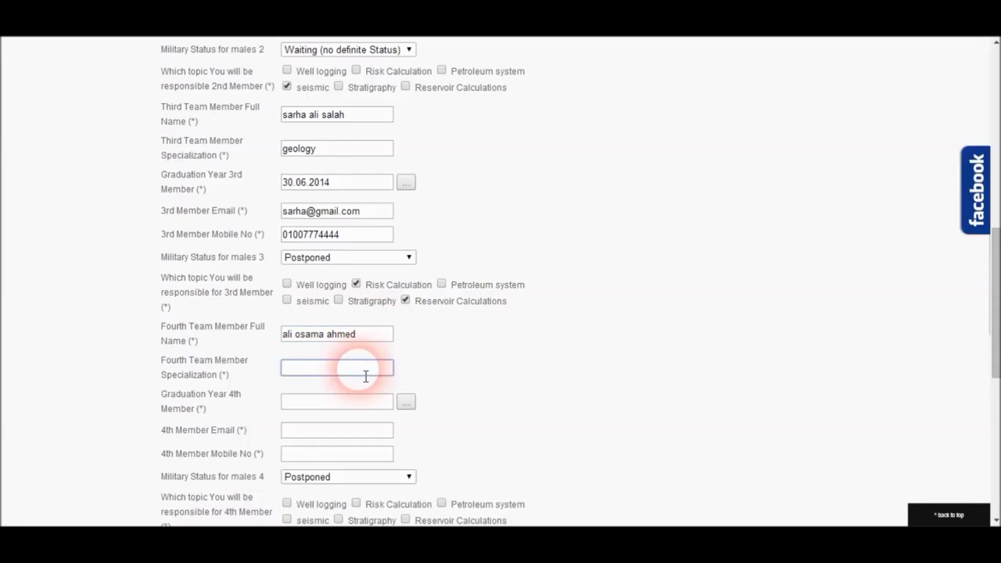
type("geology")
left_click(406, 402)
left_click(294, 426)
left_click(294, 426)
left_click(328, 514)
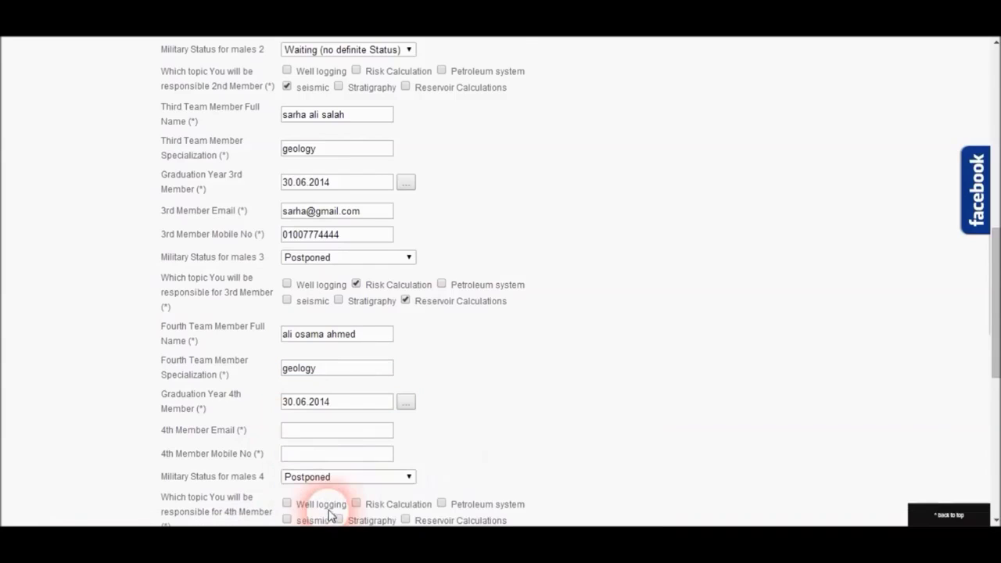
Step: Enter the fourth member's email and mobile, set status to Exempt, and tick Petroleum system
scroll(469, 418, "down", 3)
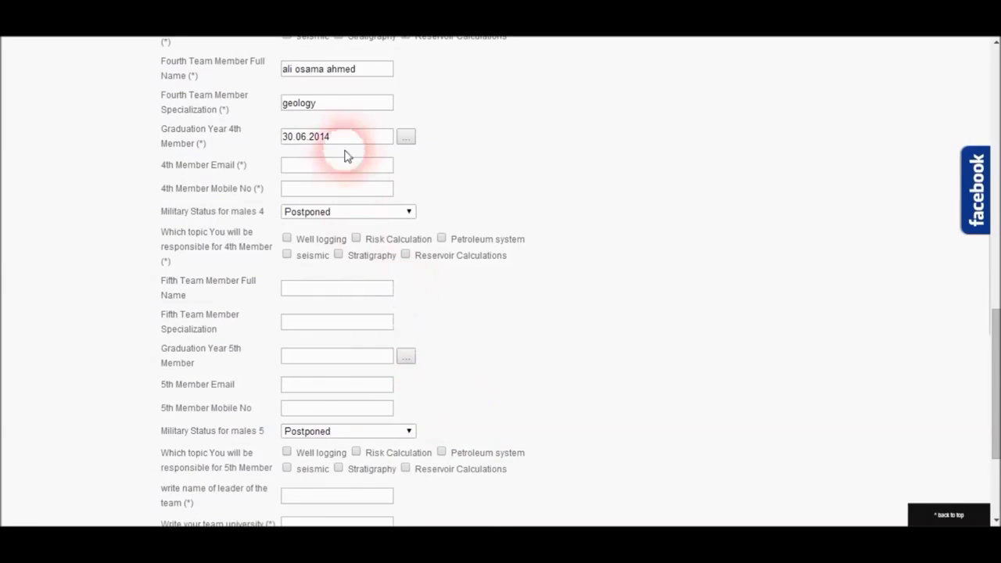
left_click(351, 169)
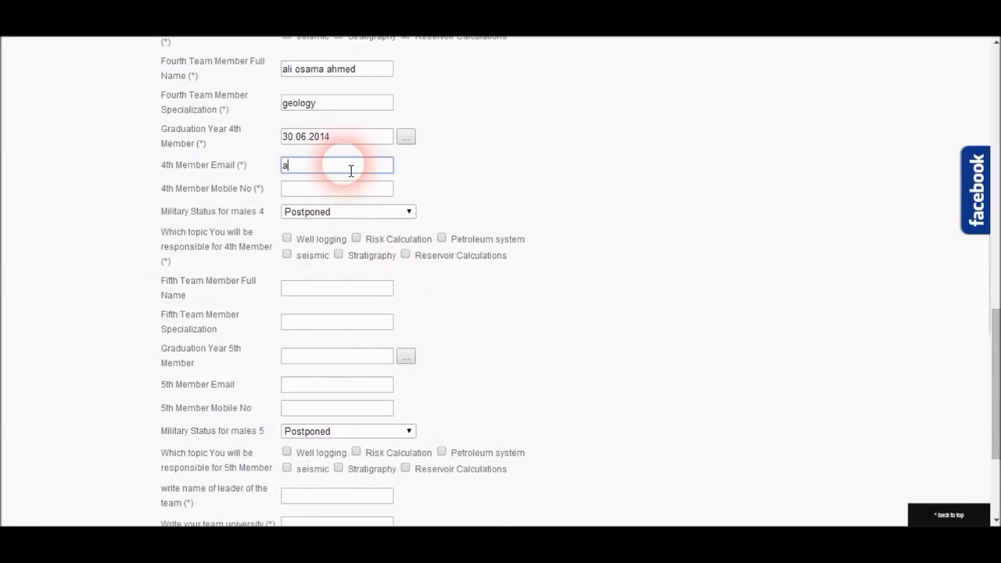
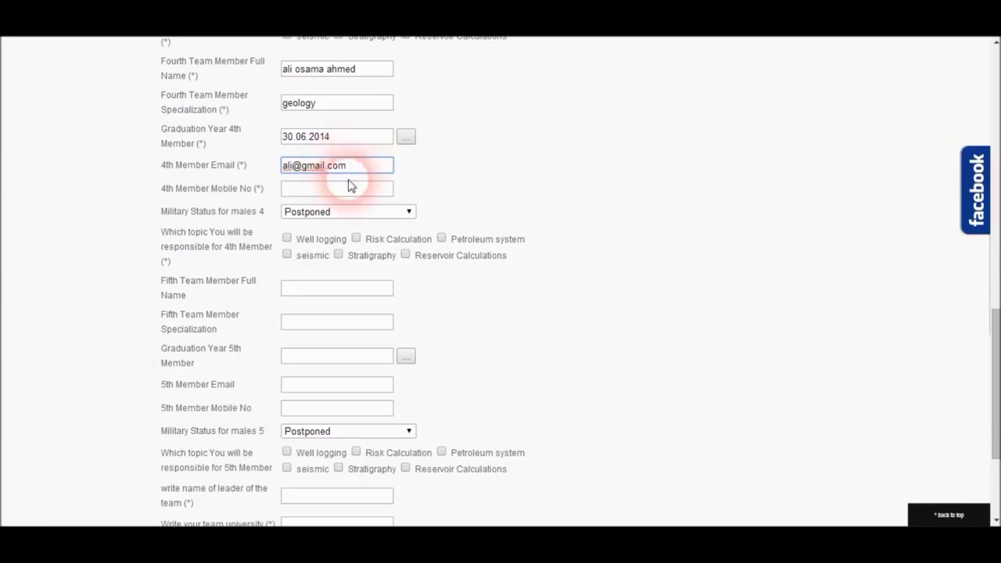
key("Tab")
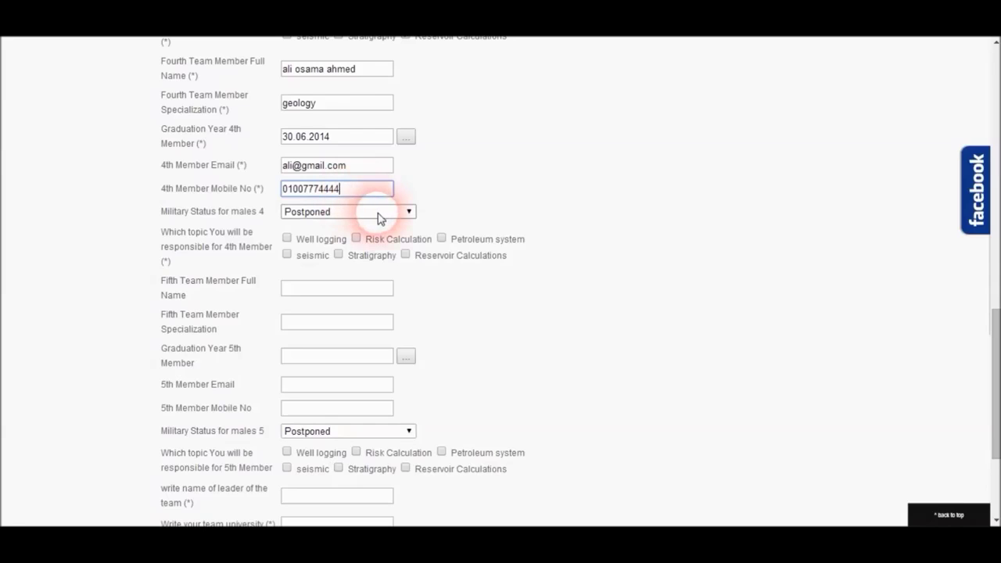
left_click(378, 212)
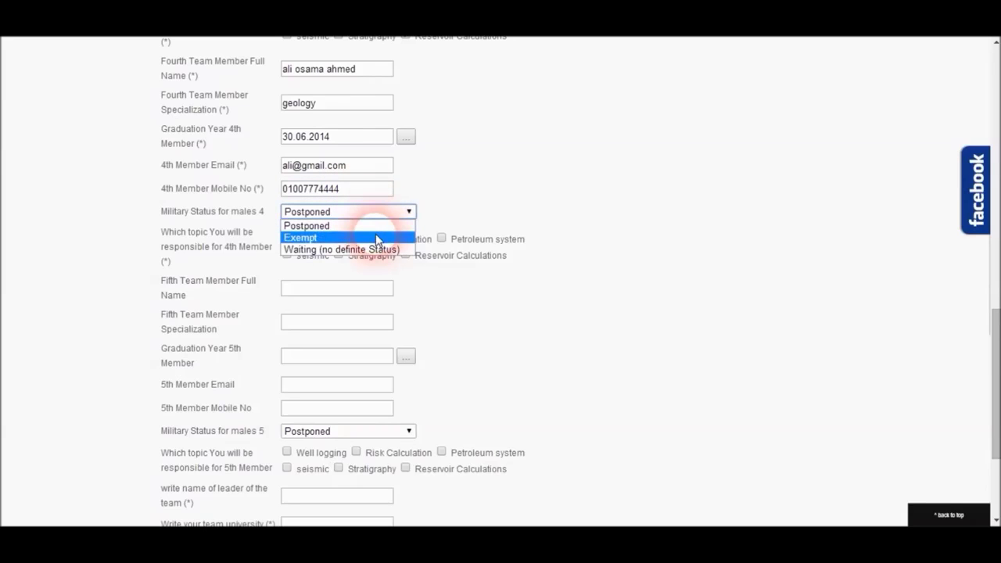
left_click(376, 237)
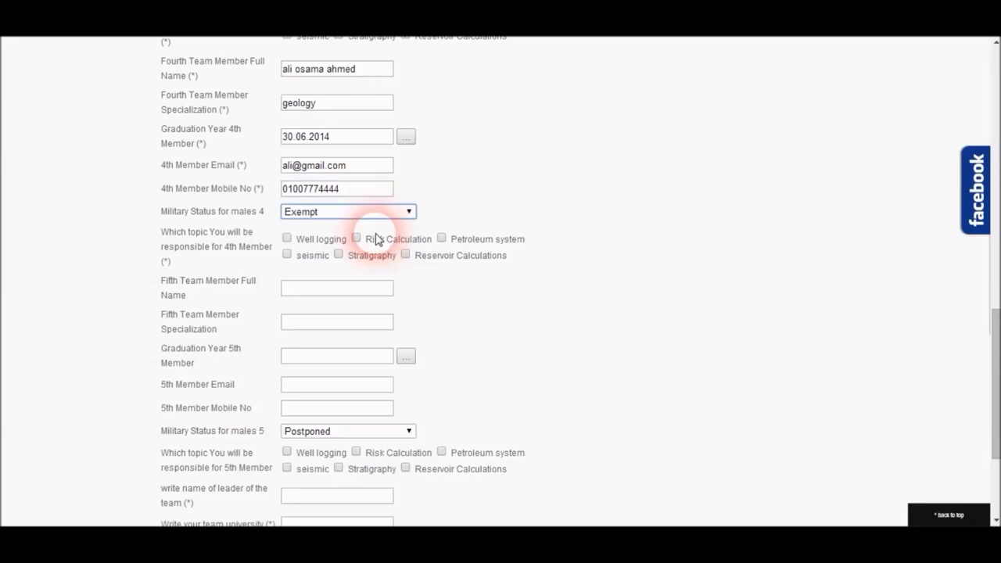
left_click(442, 239)
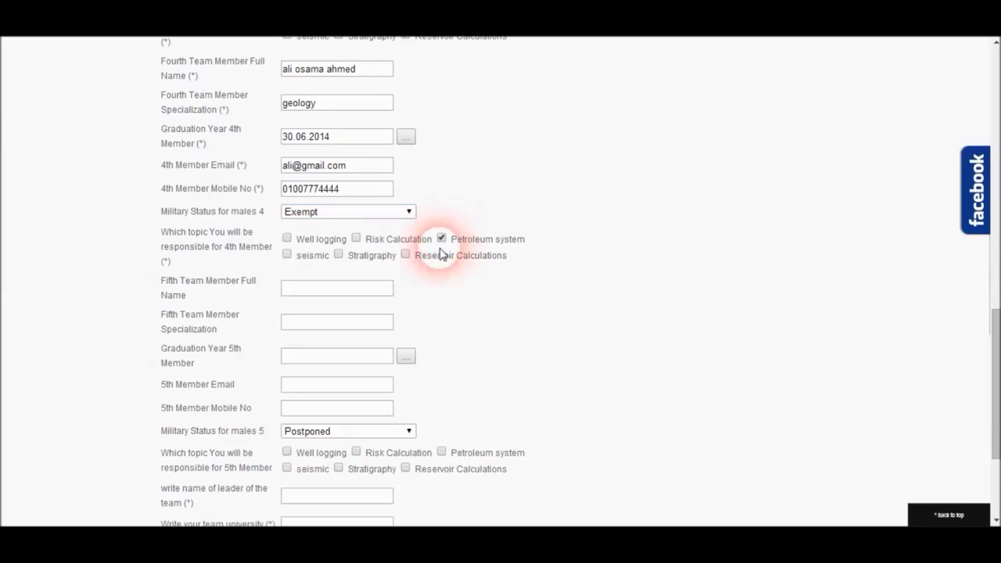
left_click(386, 294)
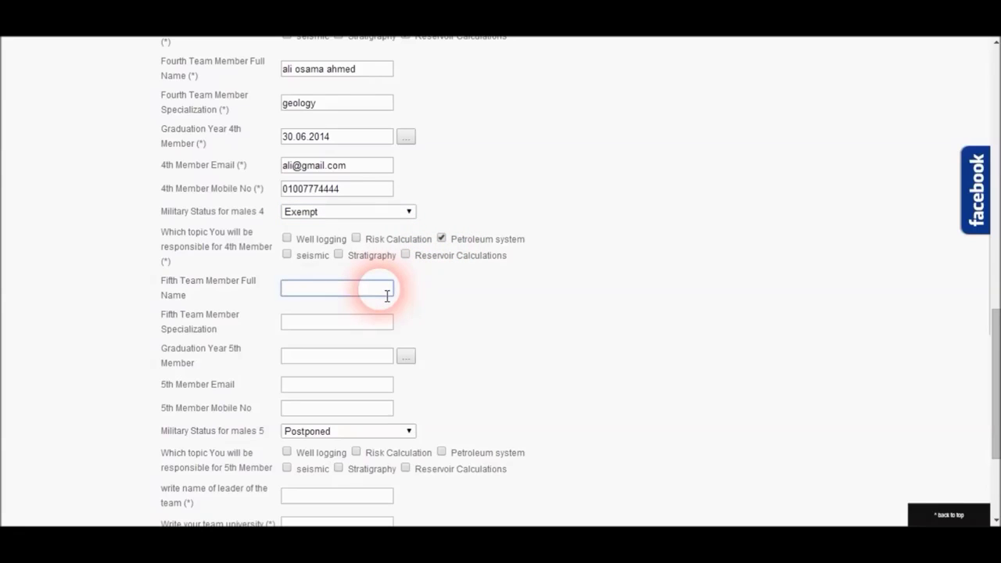
Step: Enter the fifth member's full name, geology specialization and 30 June 2014 graduation date
type("o")
scroll(386, 295, "up", 1)
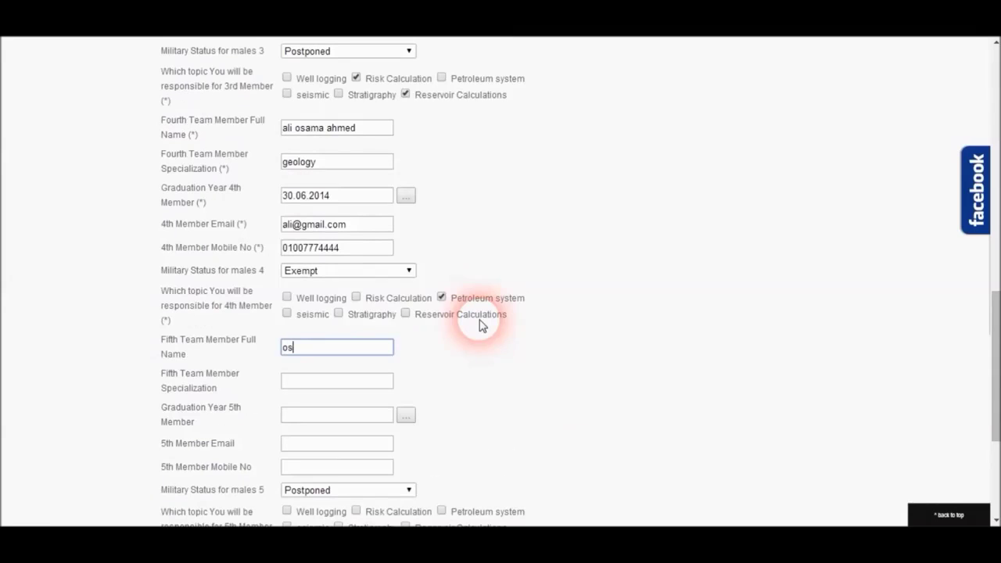
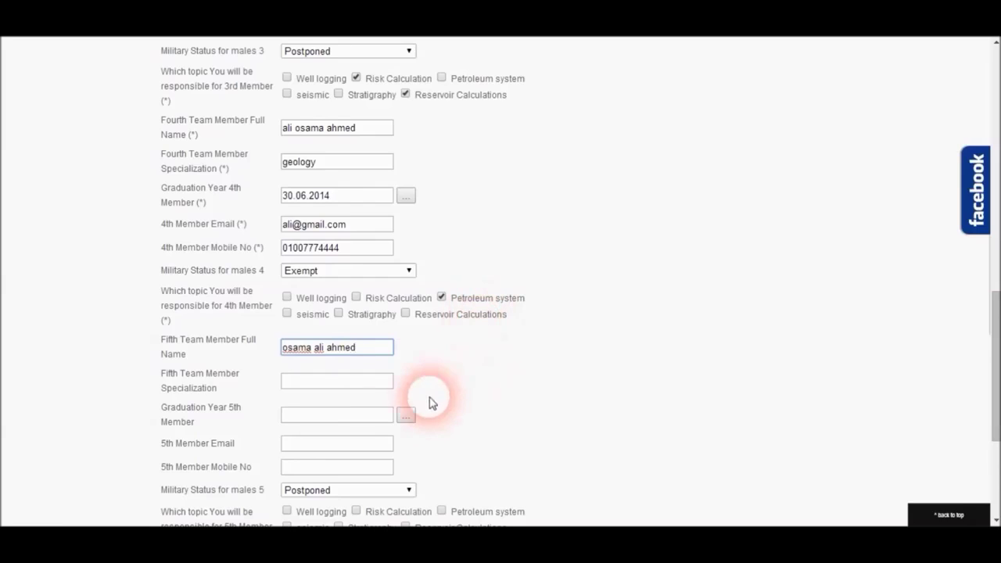
left_click(373, 391)
type("geology")
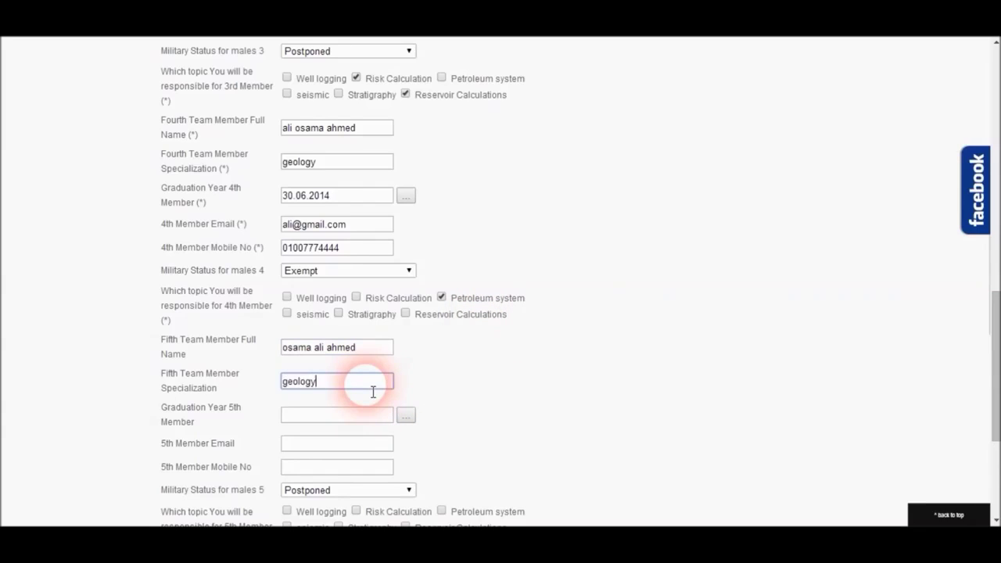
left_click(405, 420)
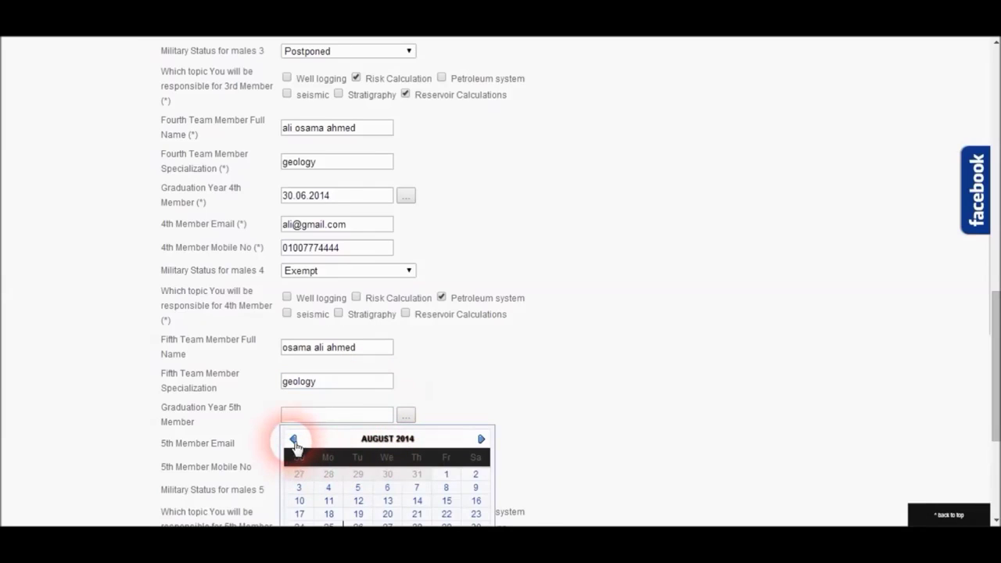
left_click(293, 439)
left_click(293, 440)
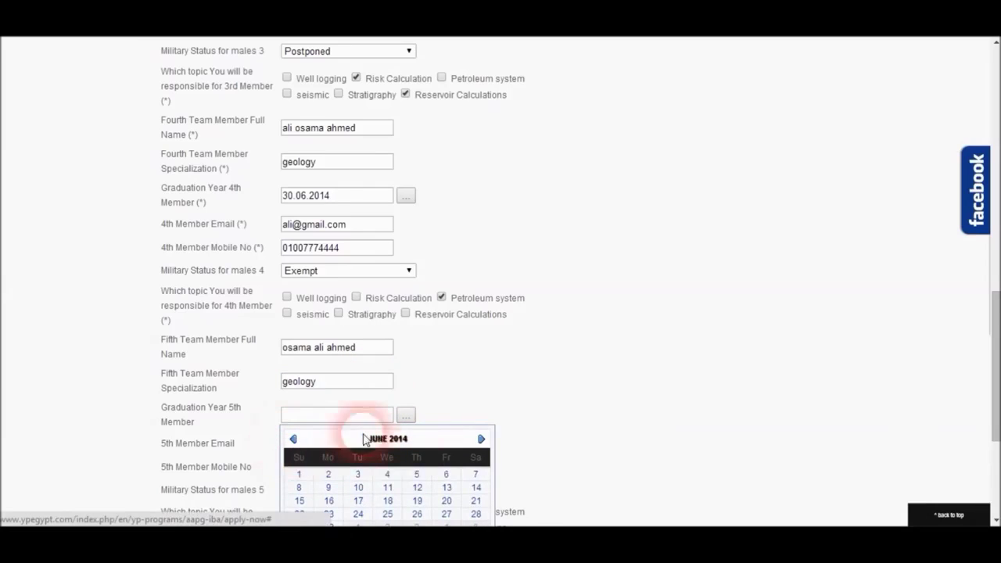
left_click(329, 525)
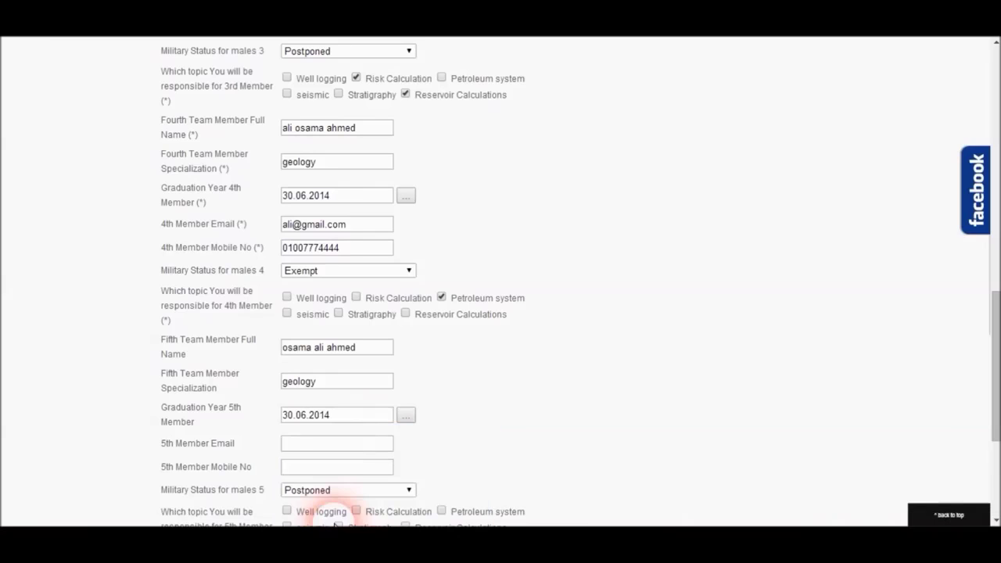
Step: Enter the fifth member's email and mobile number, and set military status to Exempt
left_click(354, 444)
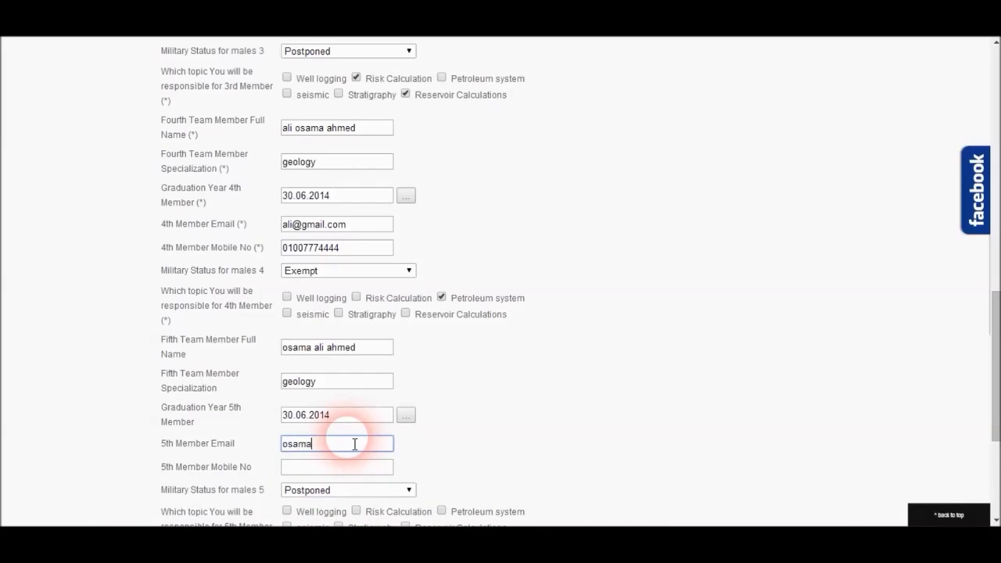
left_click(356, 471)
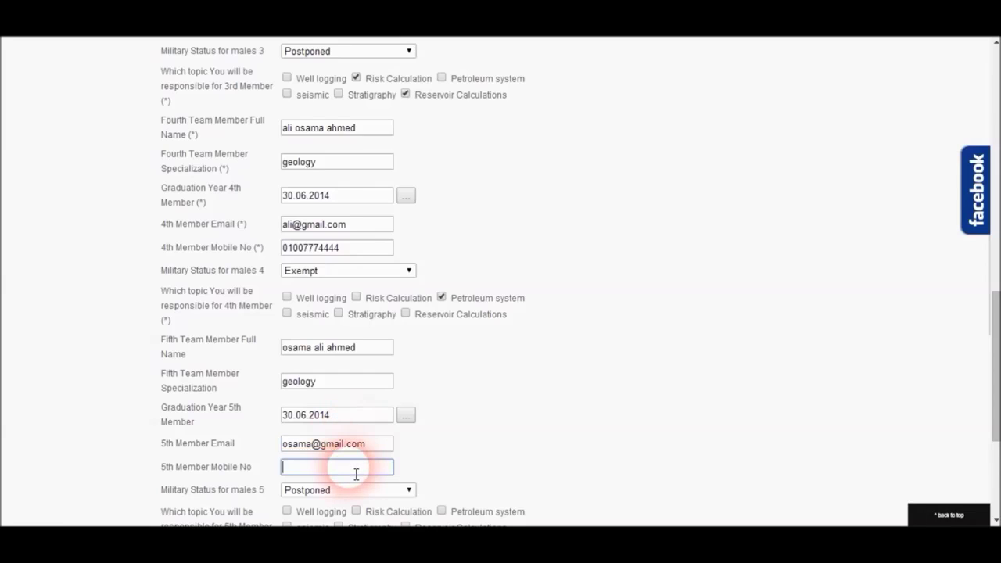
left_click(373, 490)
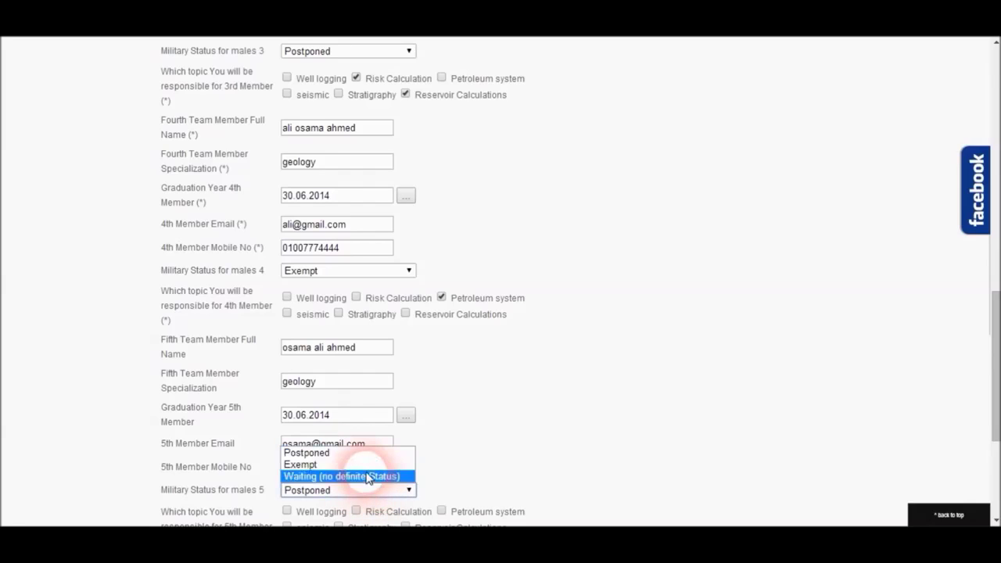
left_click(365, 465)
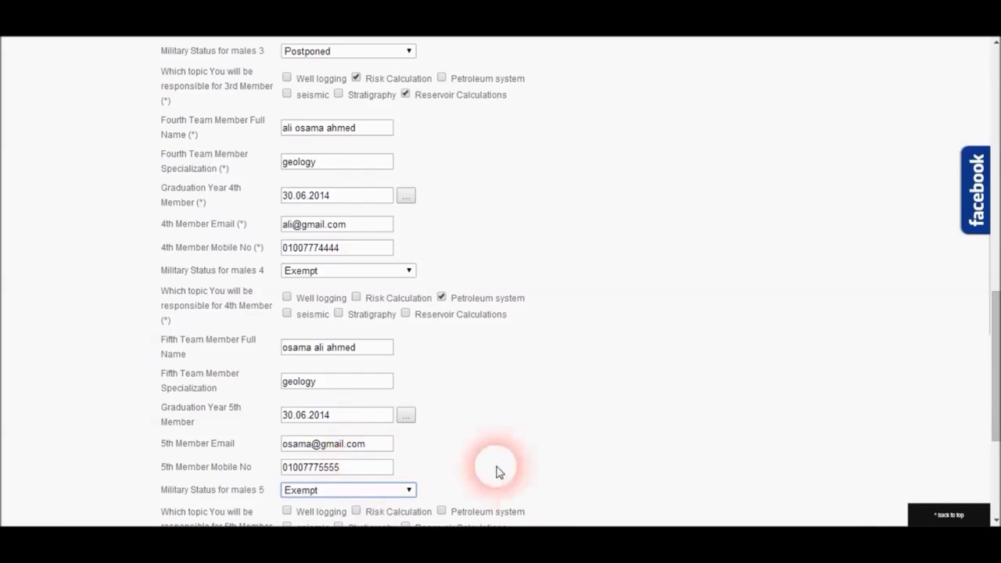
Step: Tick Stratigraphy for the fifth member and enter the team leader's full name
scroll(991, 502, "down", 3)
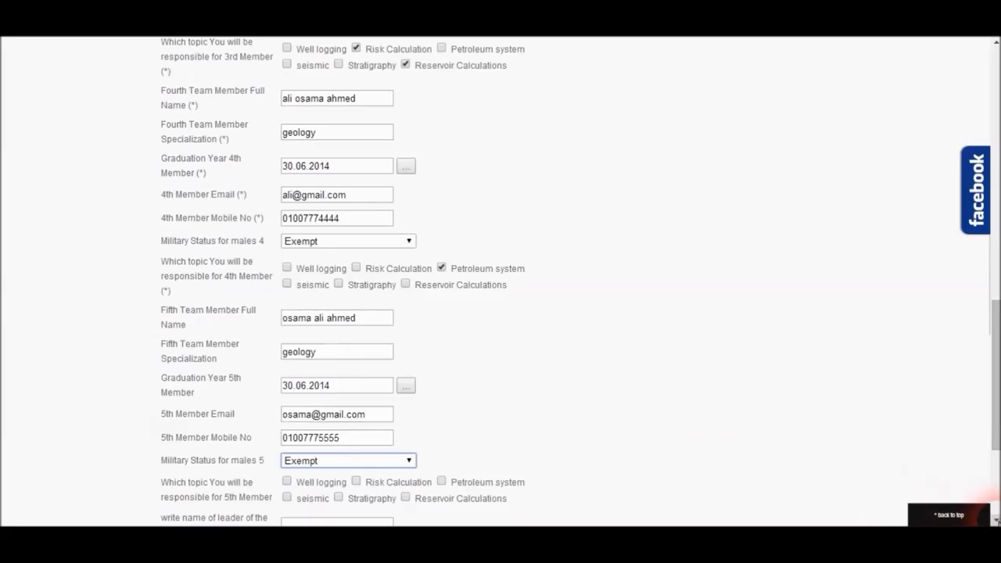
scroll(991, 500, "down", 4)
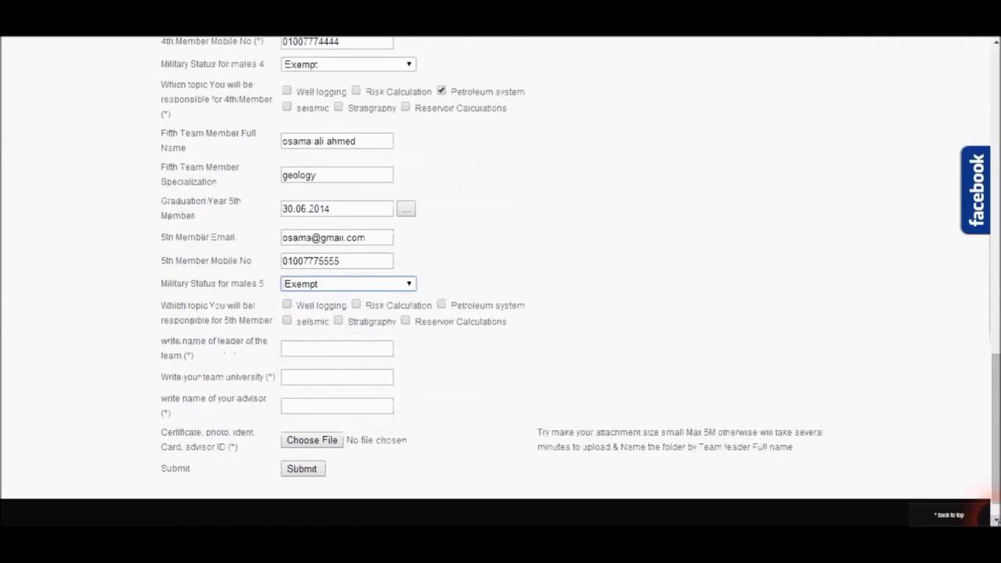
left_click(340, 321)
left_click(347, 352)
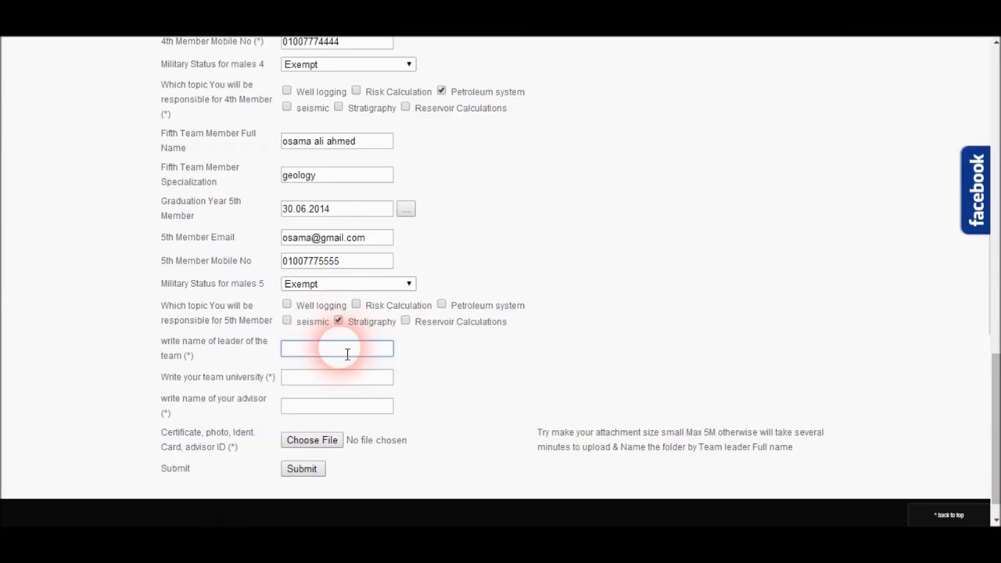
Step: Set the university to cairo and enter the advisor's full name, fixing its spelling
left_click(344, 385)
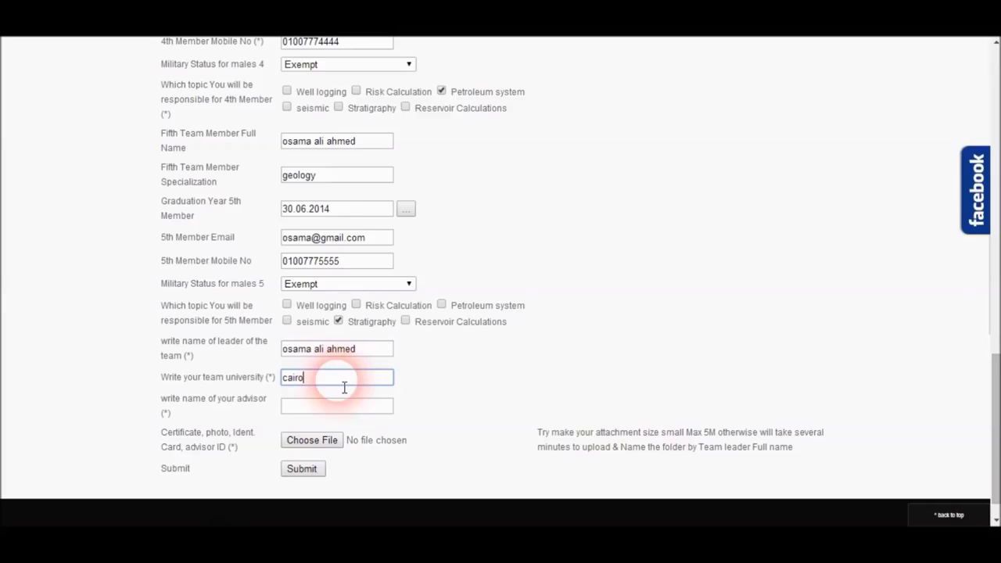
left_click(346, 408)
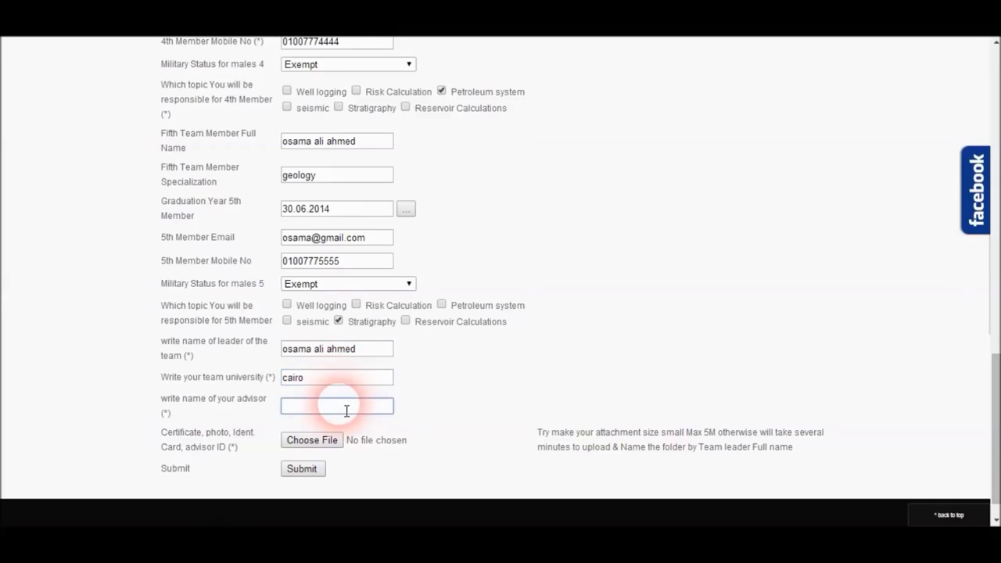
left_click(295, 406)
type("e")
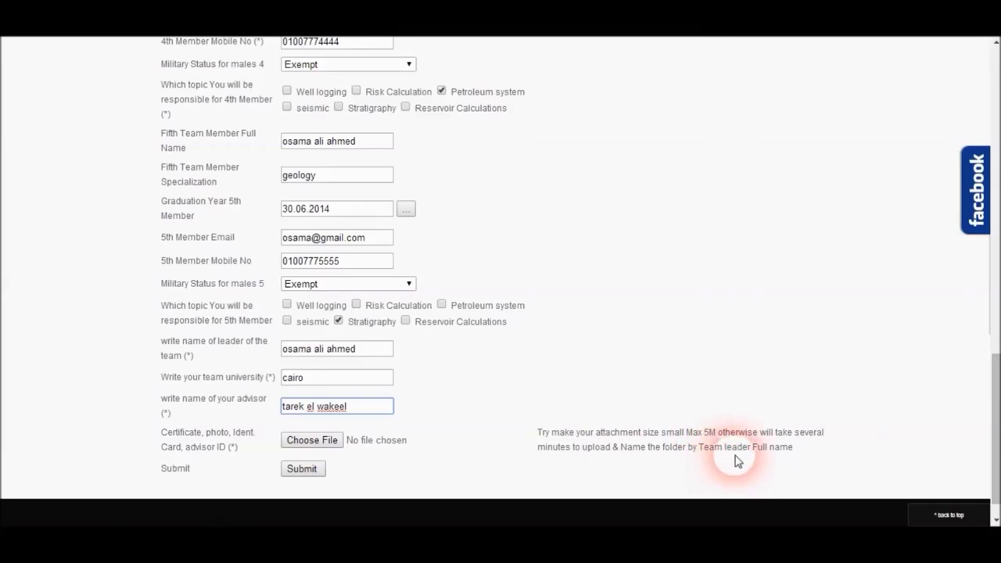
left_click(336, 442)
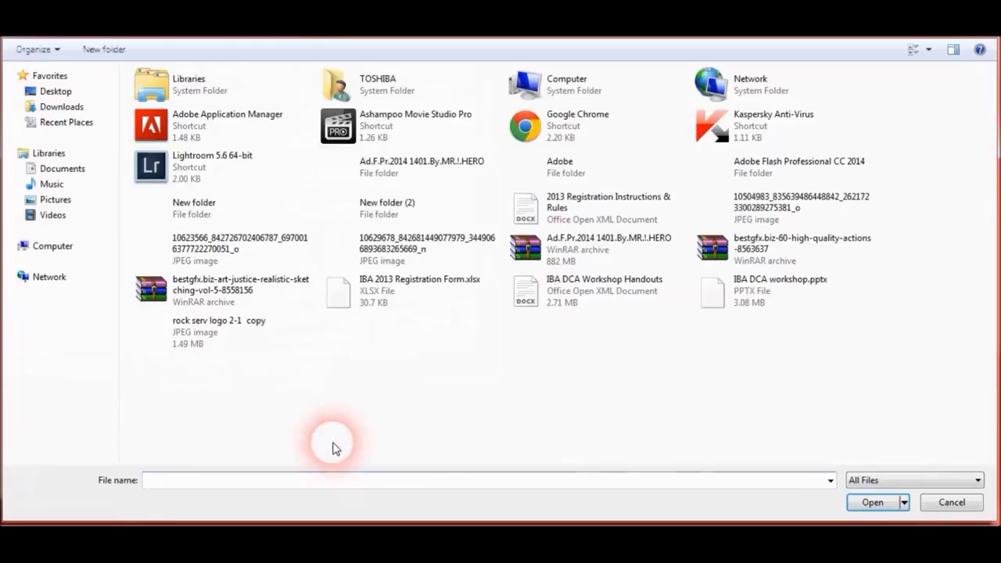
Step: Attach the team zip archive from New folder (2) and submit the application
left_click(378, 221)
double_click(378, 222)
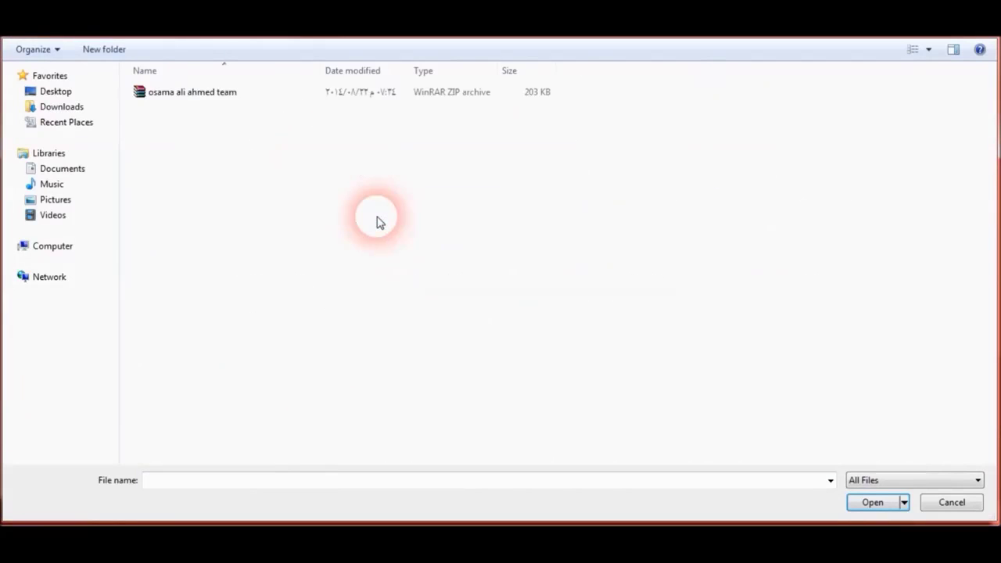
left_click(222, 97)
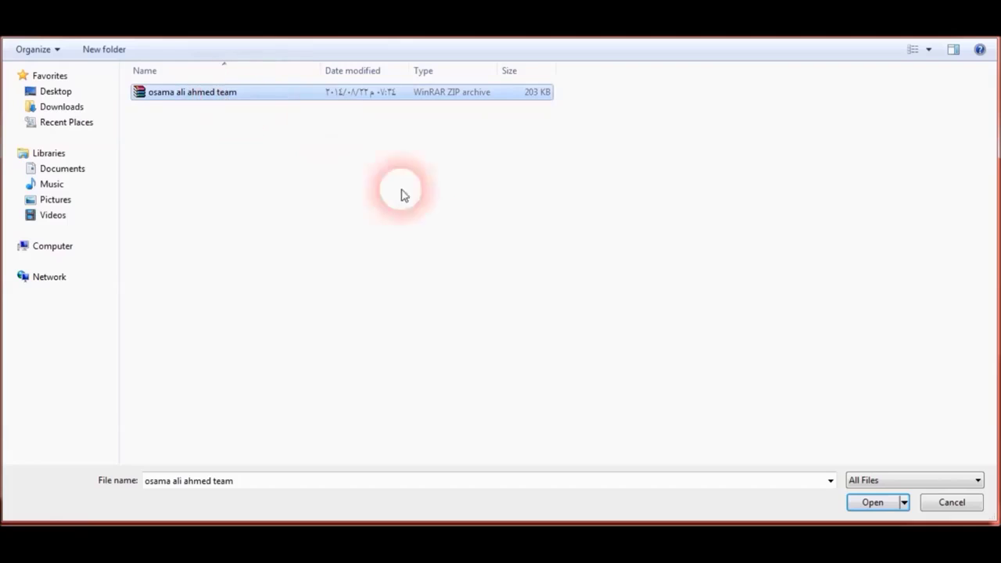
left_click(867, 502)
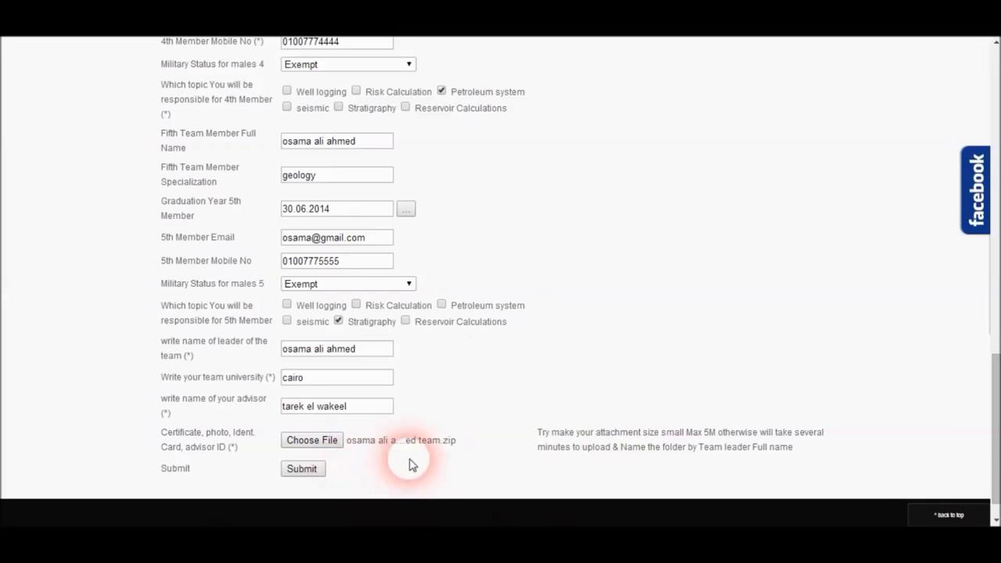
left_click(297, 472)
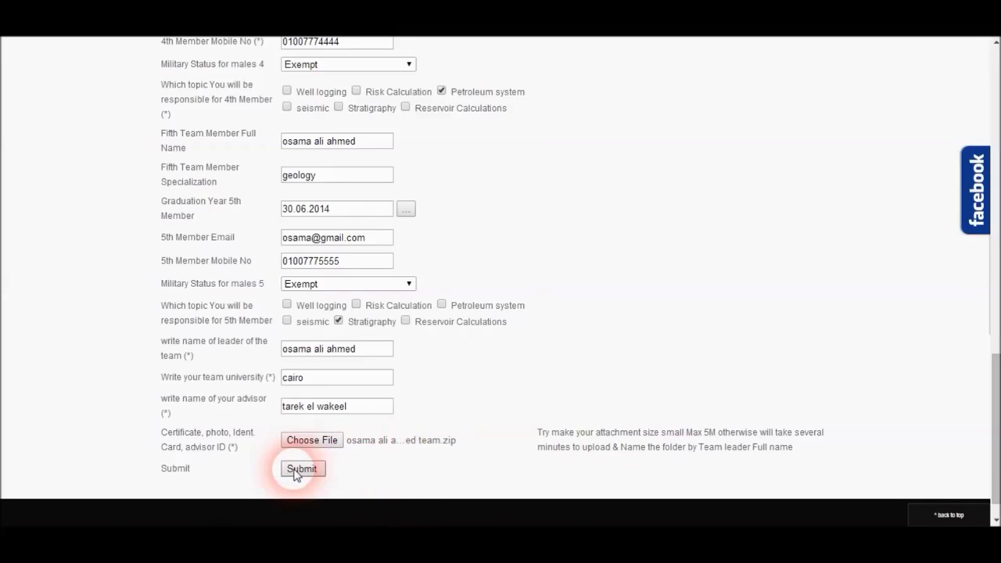